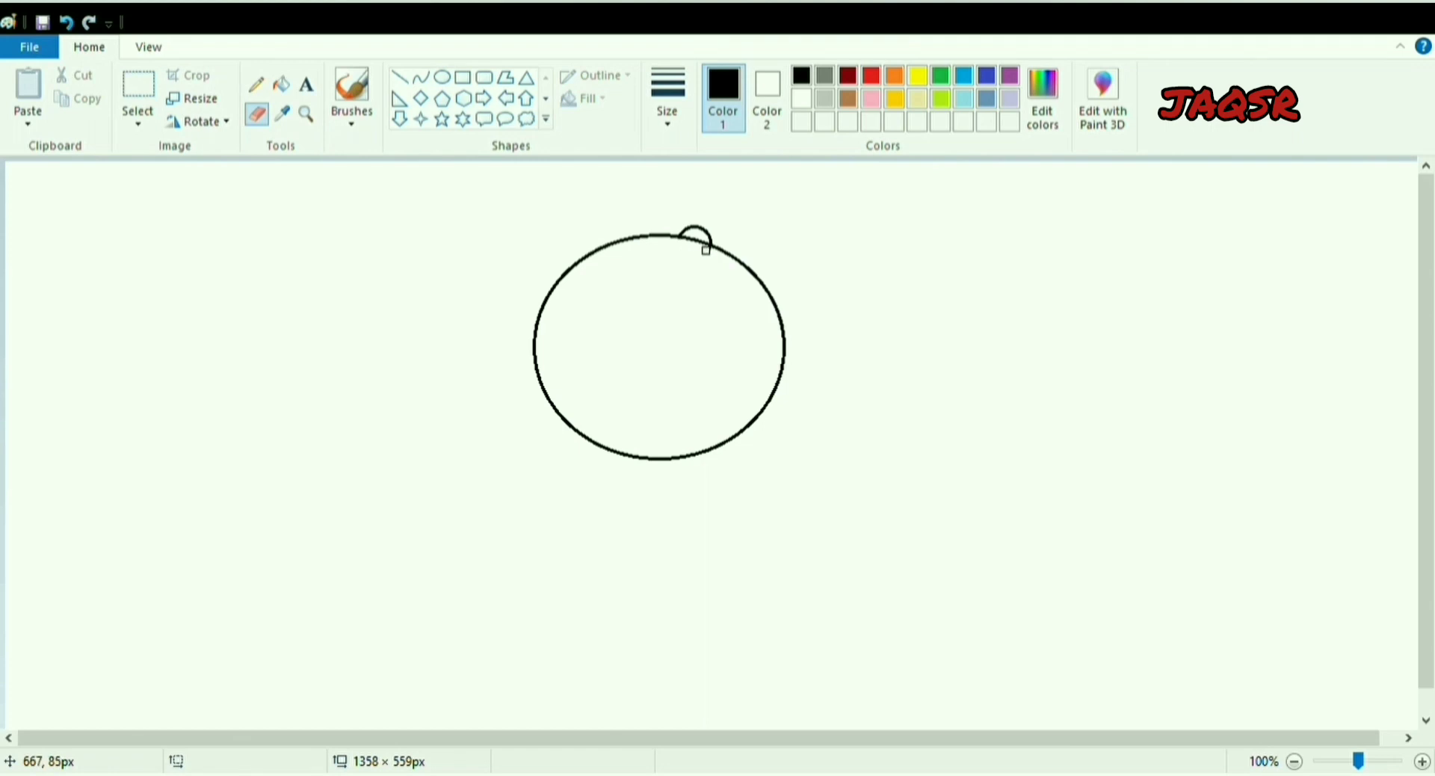
# - Draw a flat ellipse about 114 × 29 px above the head, skew it downward to the right and position it as propeller blades
pyautogui.click(442, 79)
pyautogui.moveTo(654, 166); pyautogui.dragTo(774, 198)
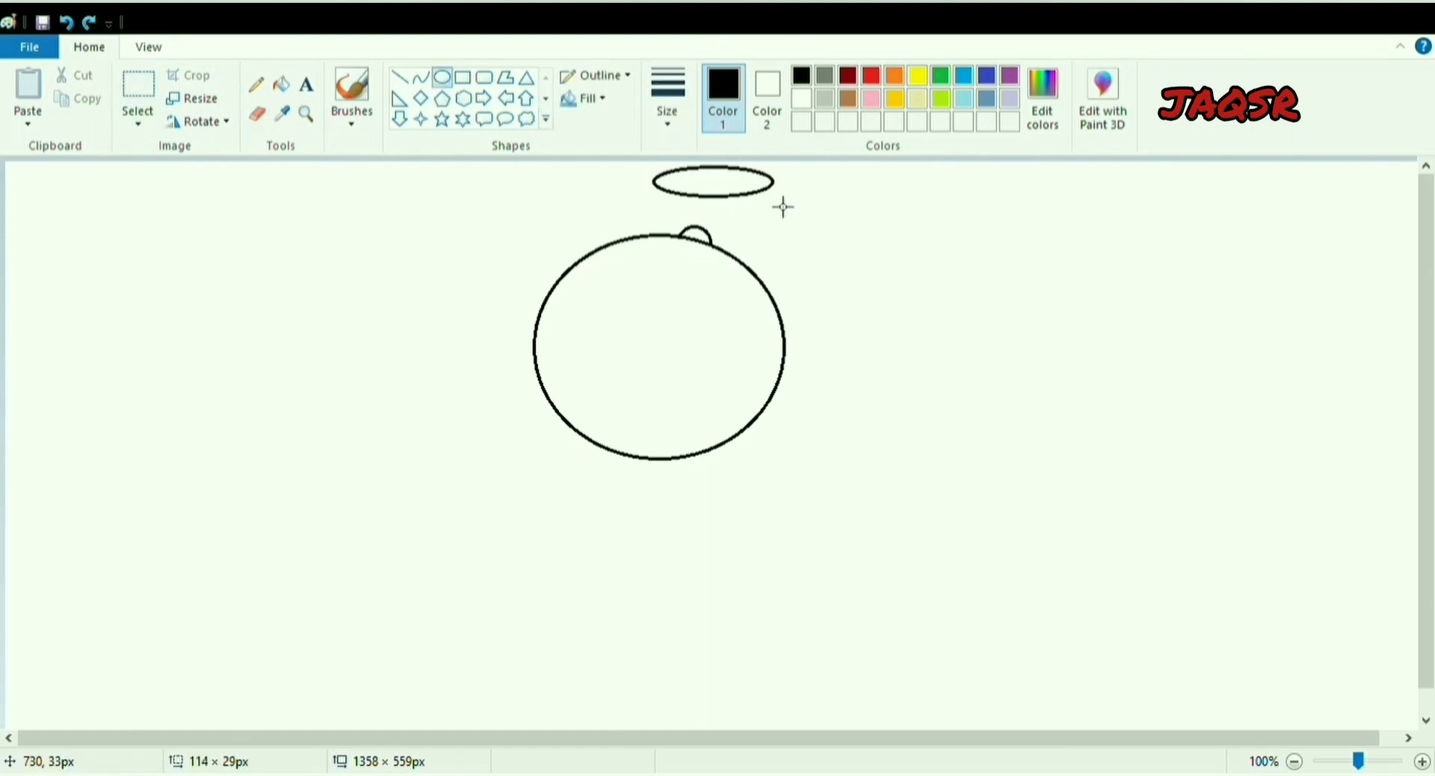
pyautogui.click(142, 105)
pyautogui.moveTo(644, 161); pyautogui.dragTo(788, 202)
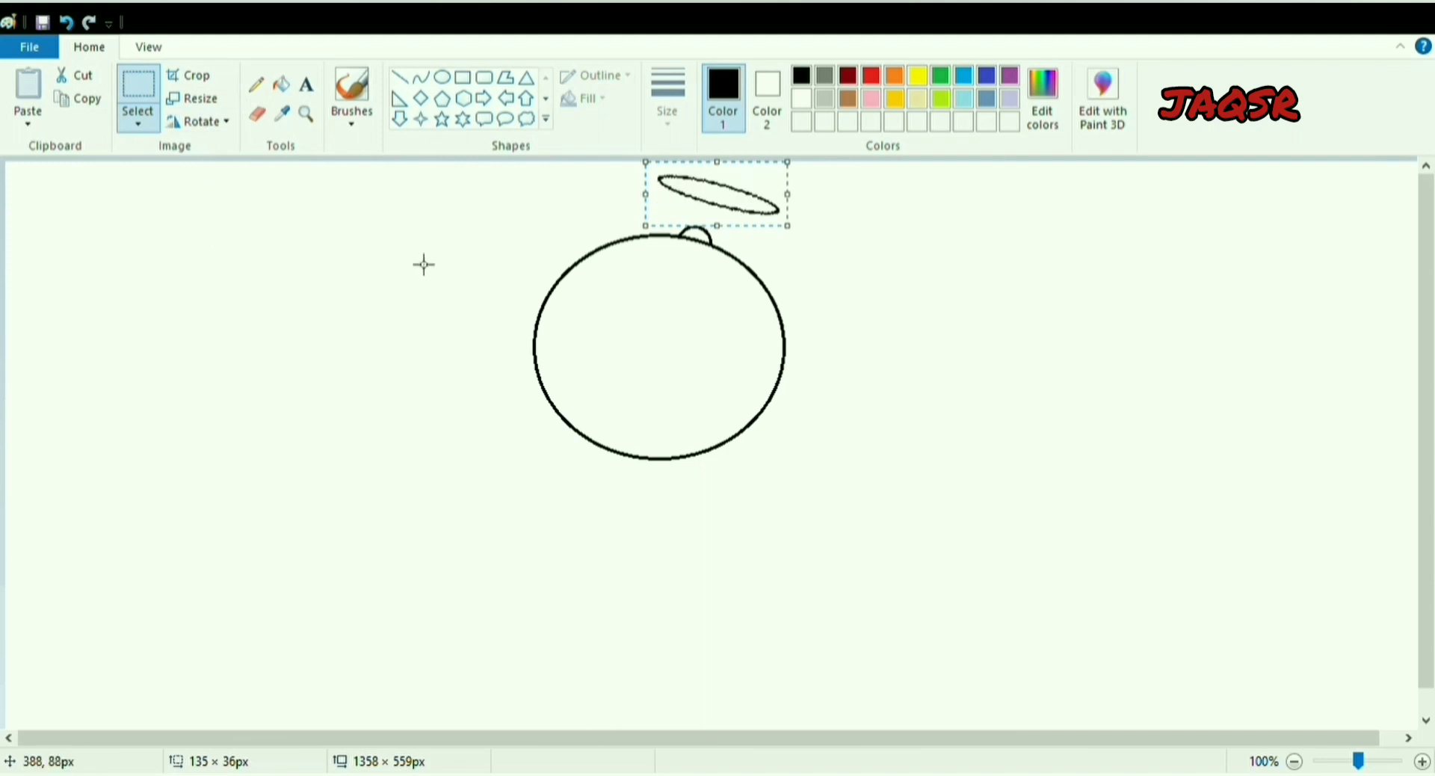
pyautogui.click(424, 264)
pyautogui.moveTo(649, 169); pyautogui.dragTo(737, 186)
# - Draw a narrow slanted propeller shaft with two parallel lines and a closed tip, joining the bump on the head to the blades
pyautogui.click(400, 77)
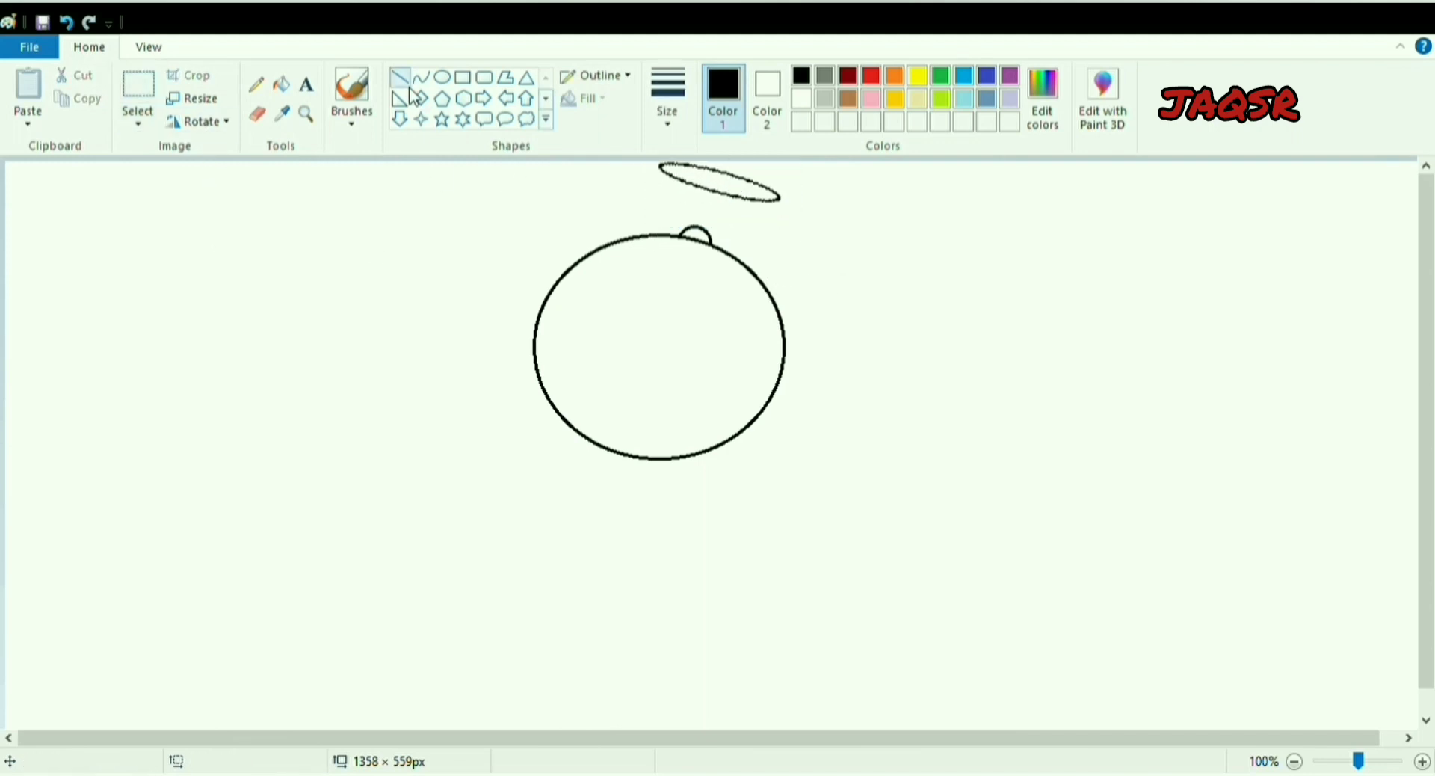
pyautogui.moveTo(695, 228)
pyautogui.mouseDown()
pyautogui.moveTo(712, 181)
pyautogui.moveTo(724, 193)
pyautogui.mouseUp()
pyautogui.click(420, 77)
pyautogui.hotkey('ctrl', 'z')
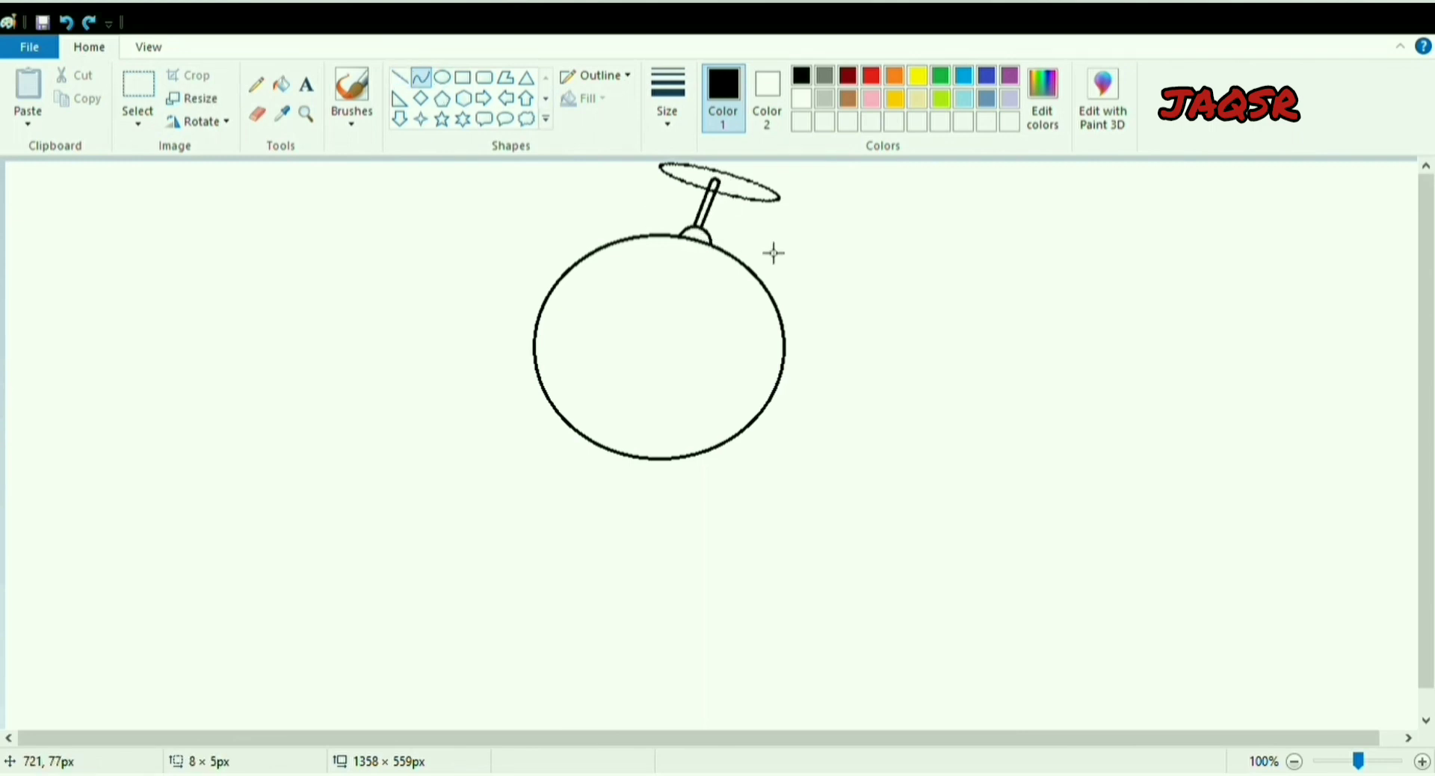
pyautogui.click(400, 77)
pyautogui.moveTo(711, 183); pyautogui.dragTo(719, 188)
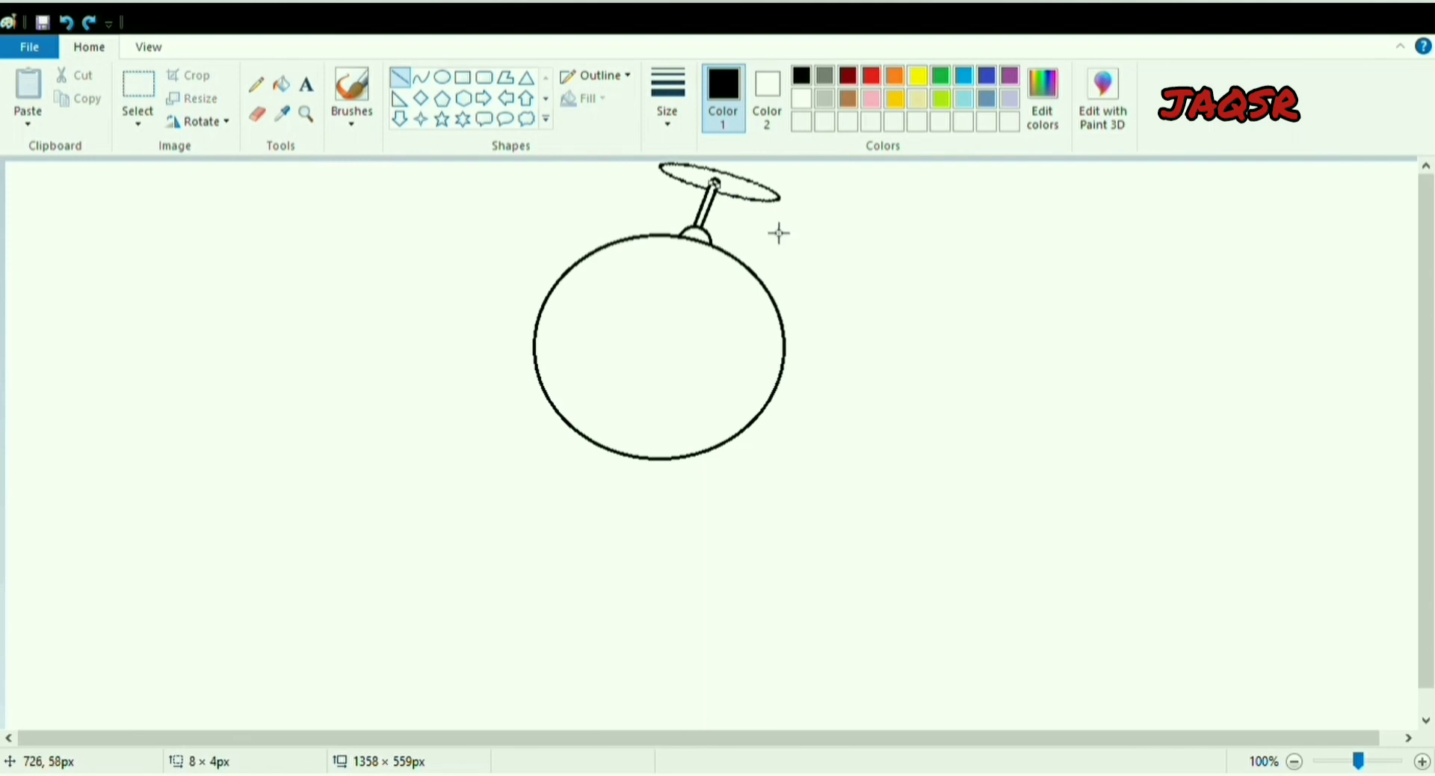
pyautogui.click(779, 233)
# - Draw an oval left eye about 43 × 61 px, tilt it slightly and move it against the head's upper-left outline
pyautogui.click(442, 77)
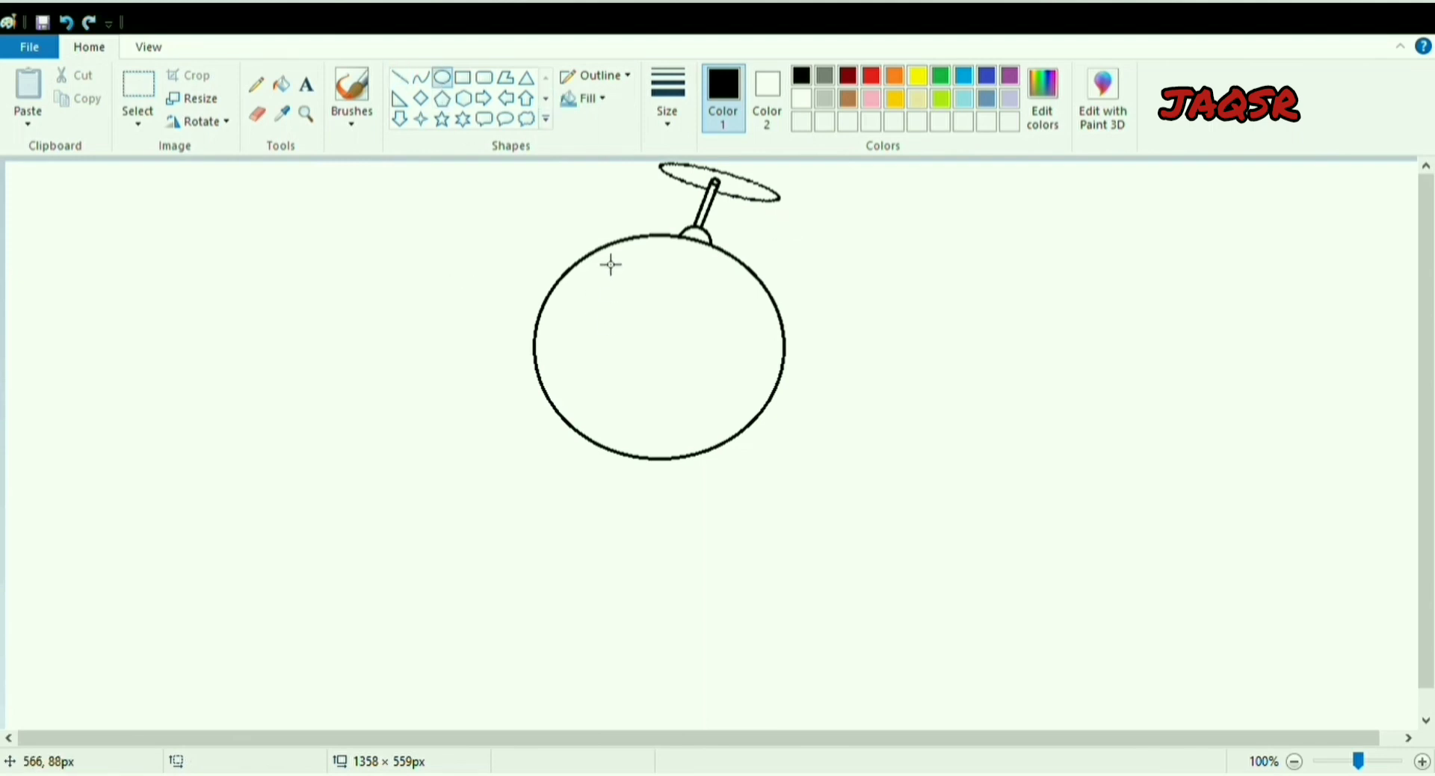
pyautogui.moveTo(597, 252); pyautogui.dragTo(643, 317)
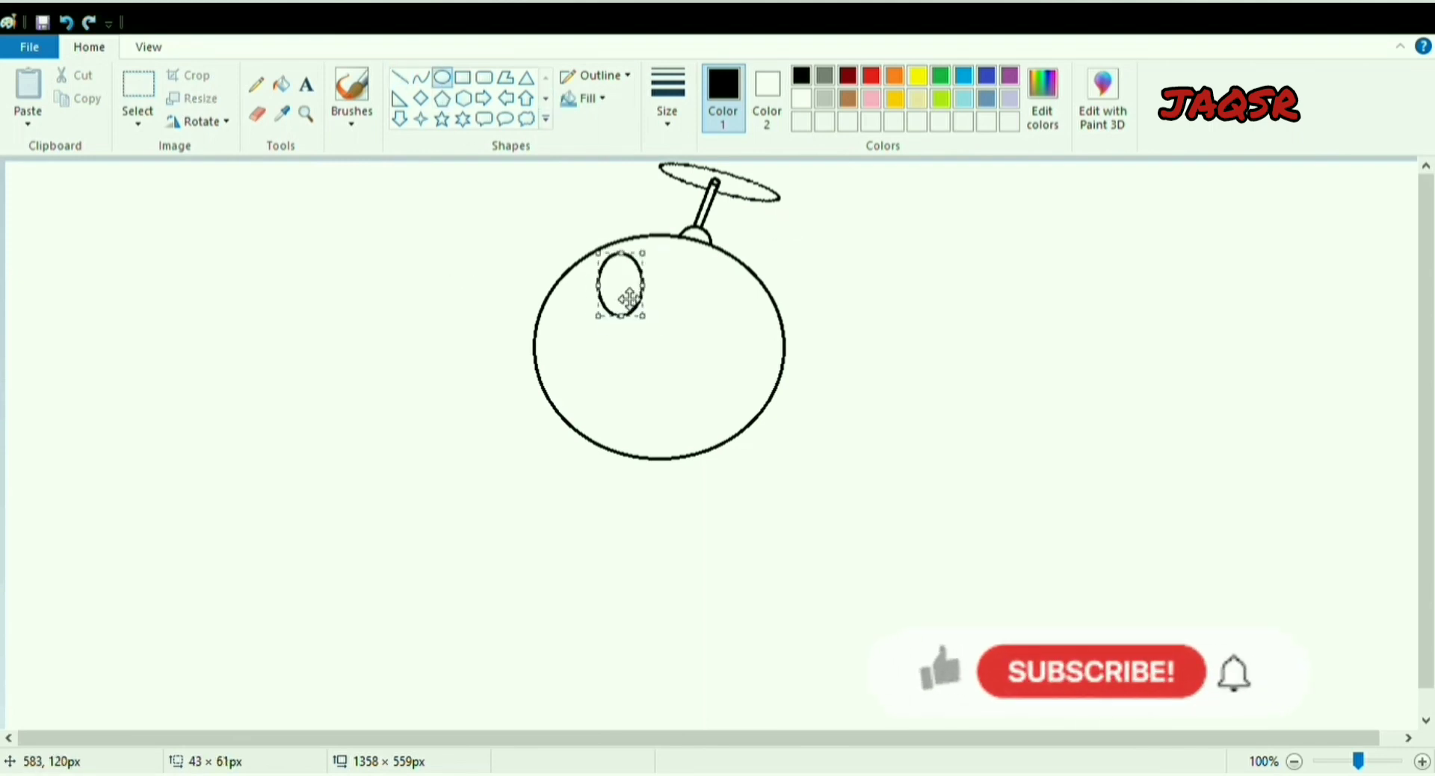
pyautogui.click(420, 219)
pyautogui.click(137, 97)
pyautogui.moveTo(596, 251); pyautogui.dragTo(649, 321)
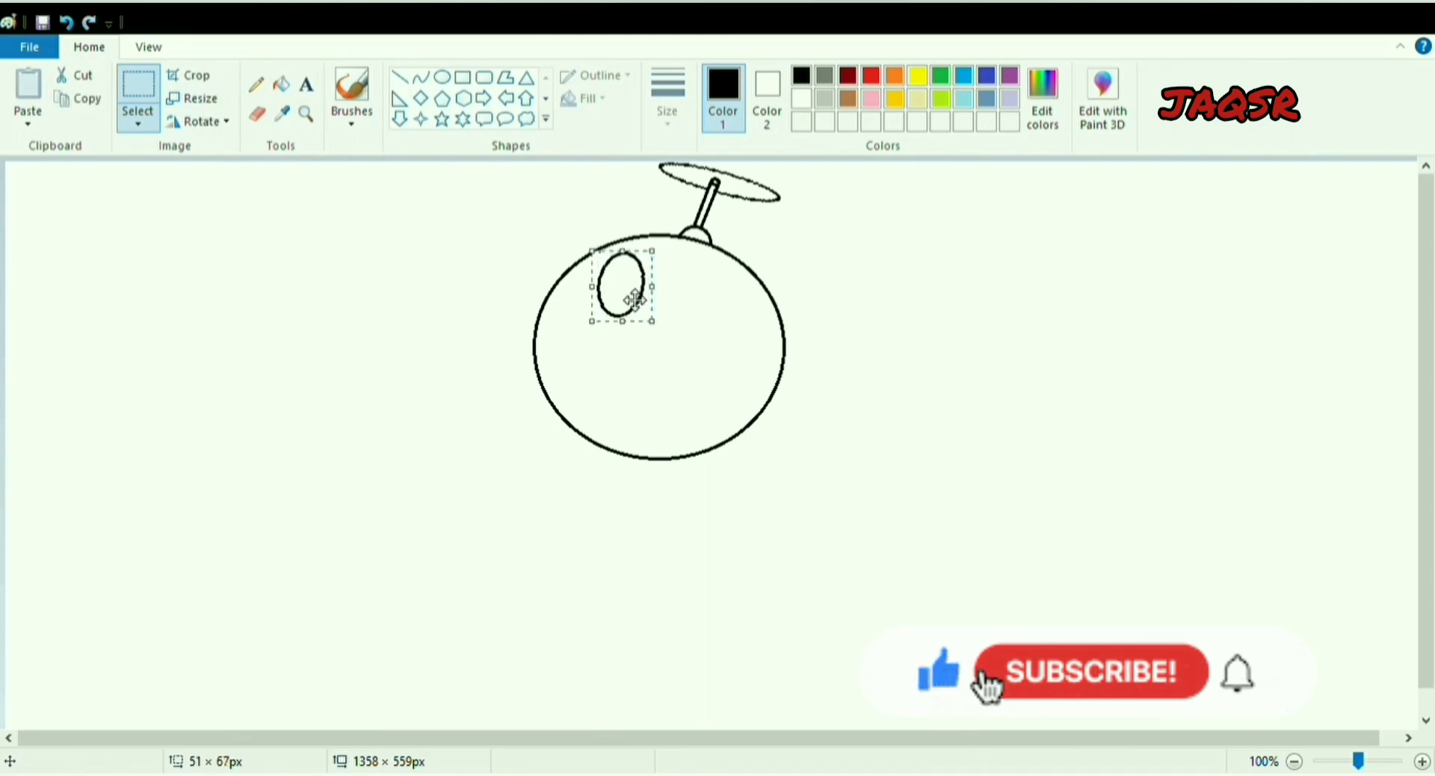
pyautogui.moveTo(633, 300)
pyautogui.mouseDown()
pyautogui.moveTo(615, 299)
pyautogui.moveTo(603, 243)
pyautogui.mouseUp()
# - Draw an oval right eye about 48 × 56 px and move it right beside the left eye
pyautogui.click(421, 78)
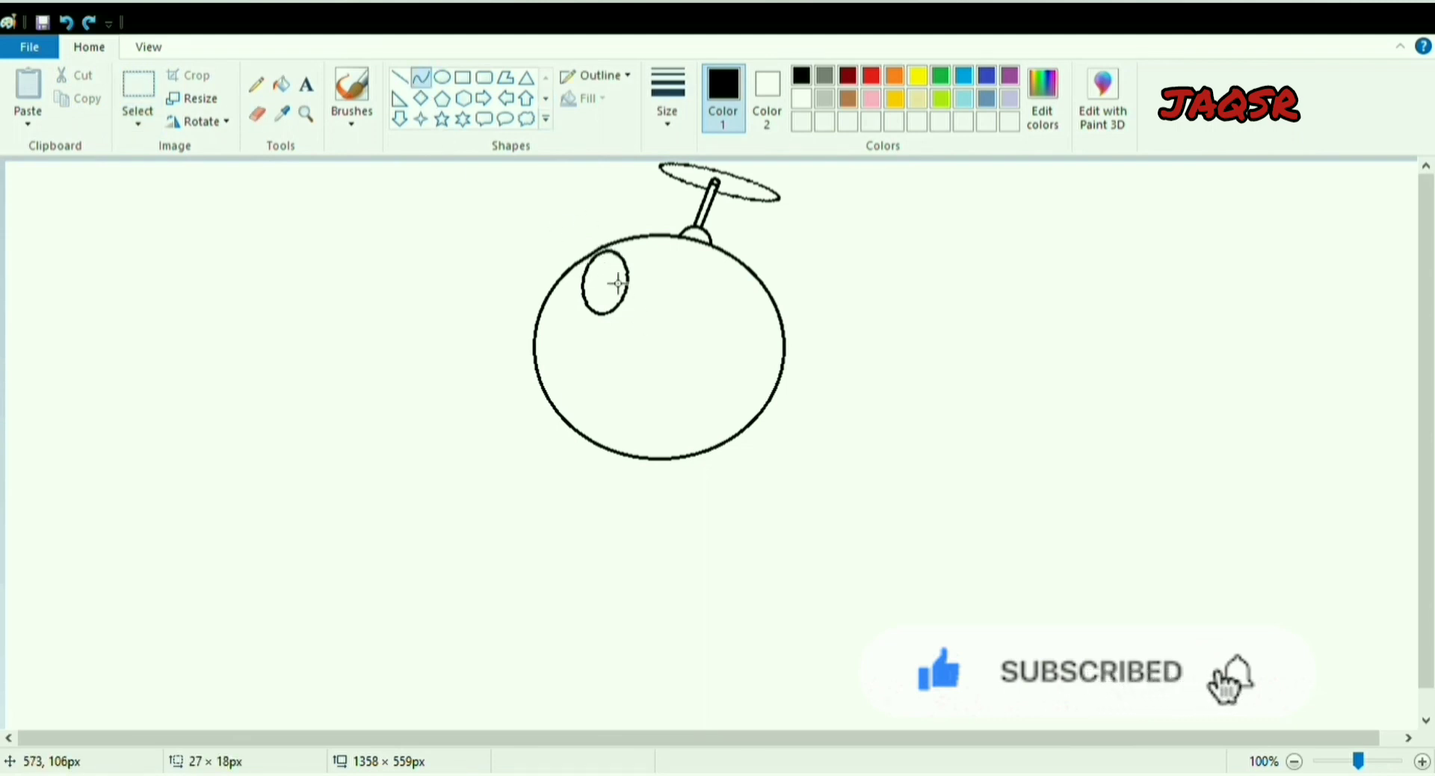
pyautogui.click(441, 77)
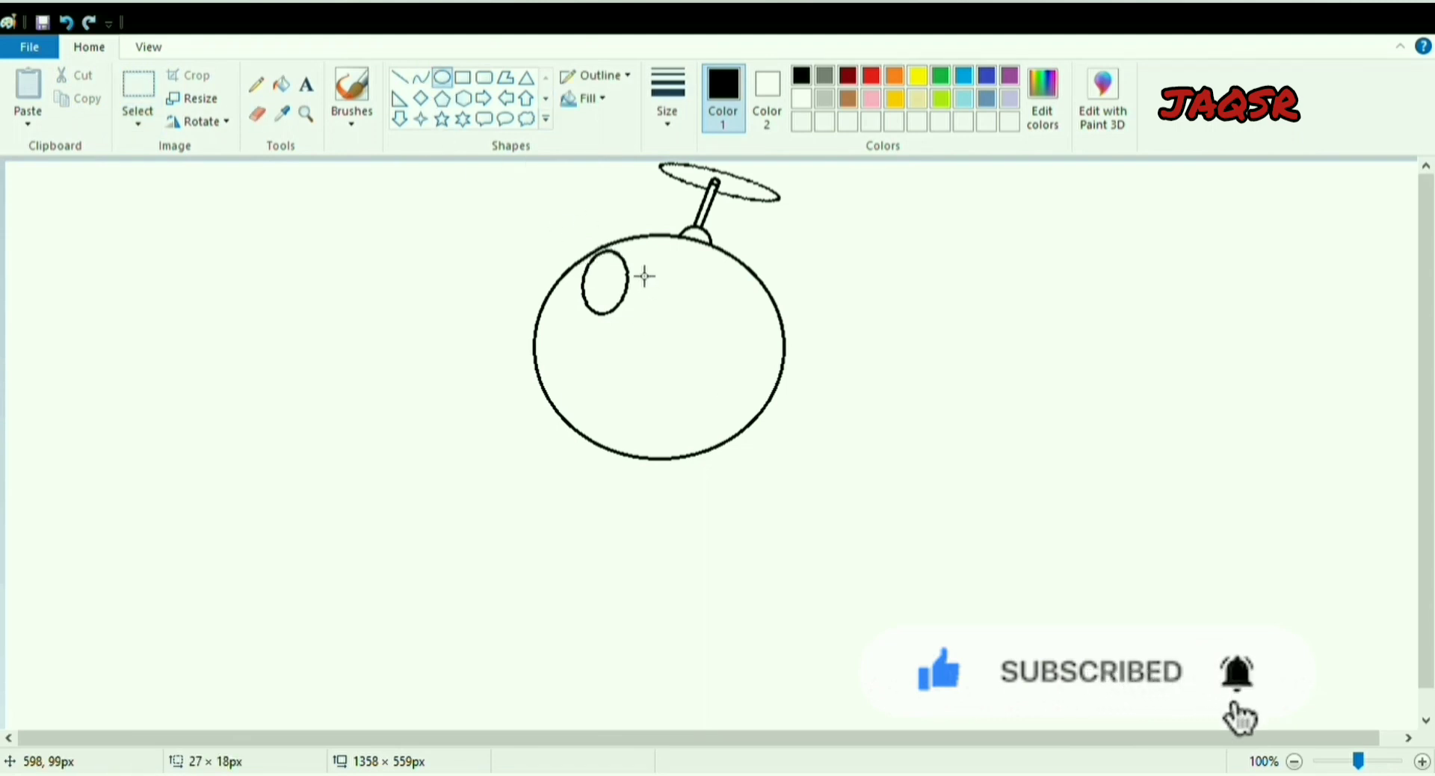
pyautogui.moveTo(652, 267); pyautogui.dragTo(702, 325)
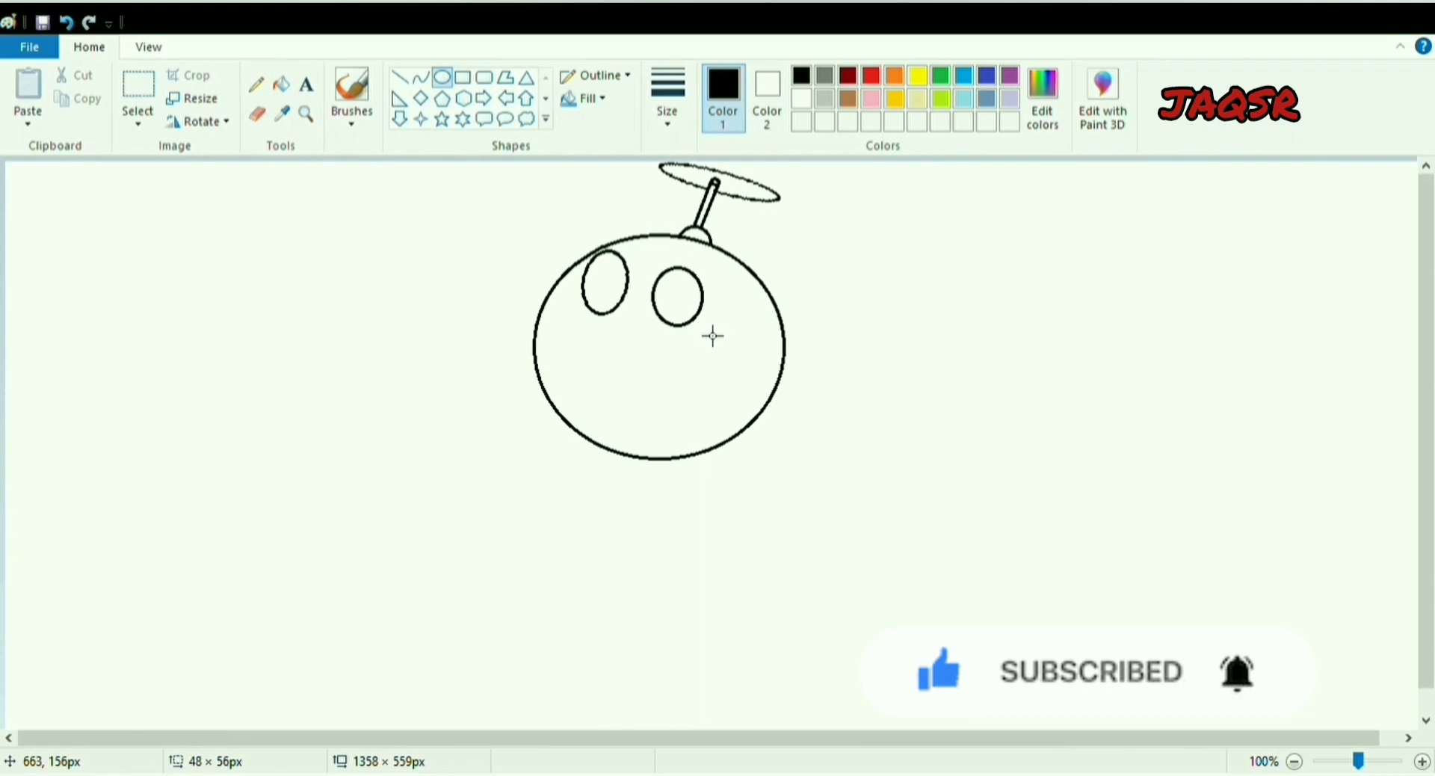
pyautogui.click(139, 90)
pyautogui.moveTo(649, 263); pyautogui.dragTo(662, 301)
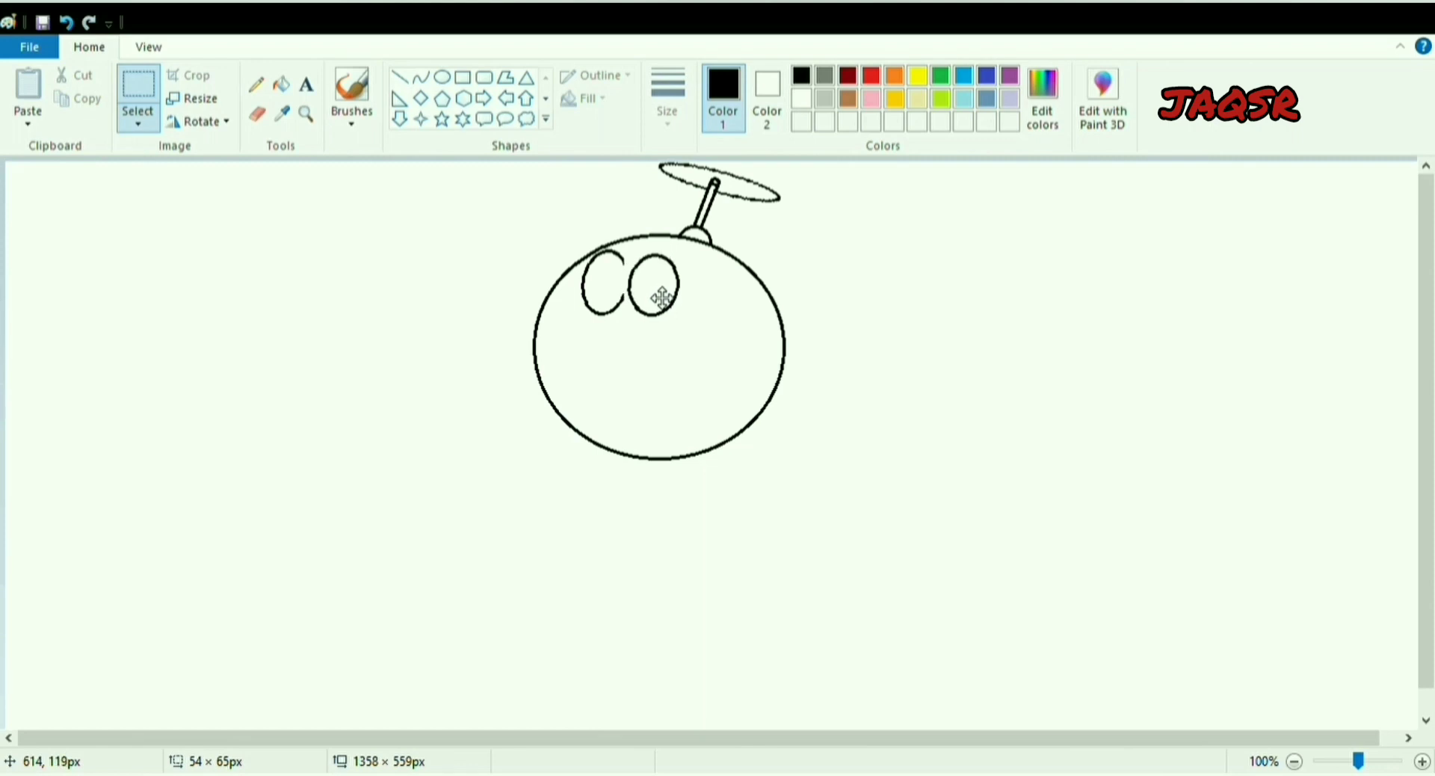
# - Draw the inner face outline with curves from the left eye to the head's edge and from the right eye down to the chin
pyautogui.click(420, 77)
pyautogui.moveTo(631, 246); pyautogui.dragTo(548, 328)
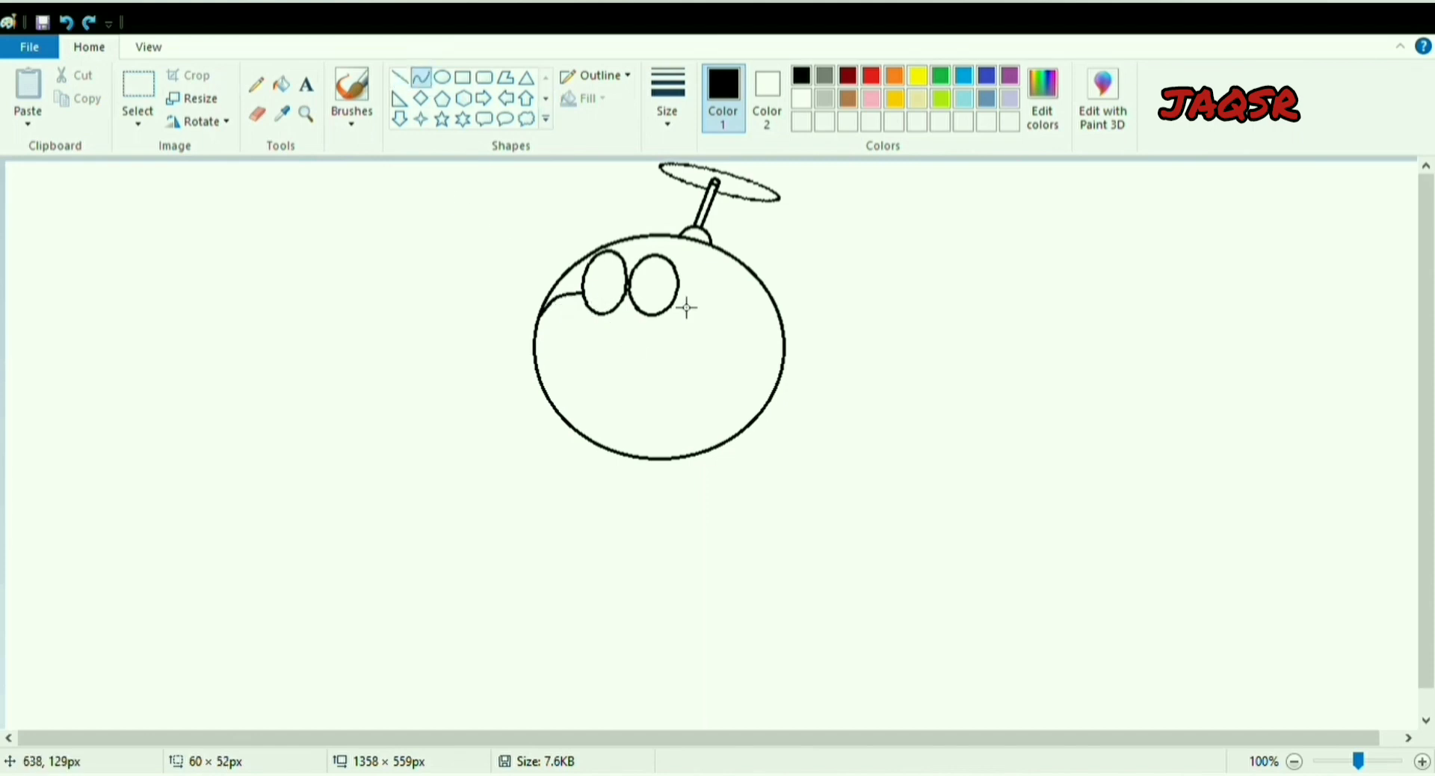
pyautogui.moveTo(677, 298)
pyautogui.mouseDown()
pyautogui.moveTo(739, 349)
pyautogui.moveTo(735, 394)
pyautogui.mouseUp()
pyautogui.click(420, 77)
pyautogui.moveTo(734, 365); pyautogui.dragTo(730, 447)
pyautogui.click(419, 79)
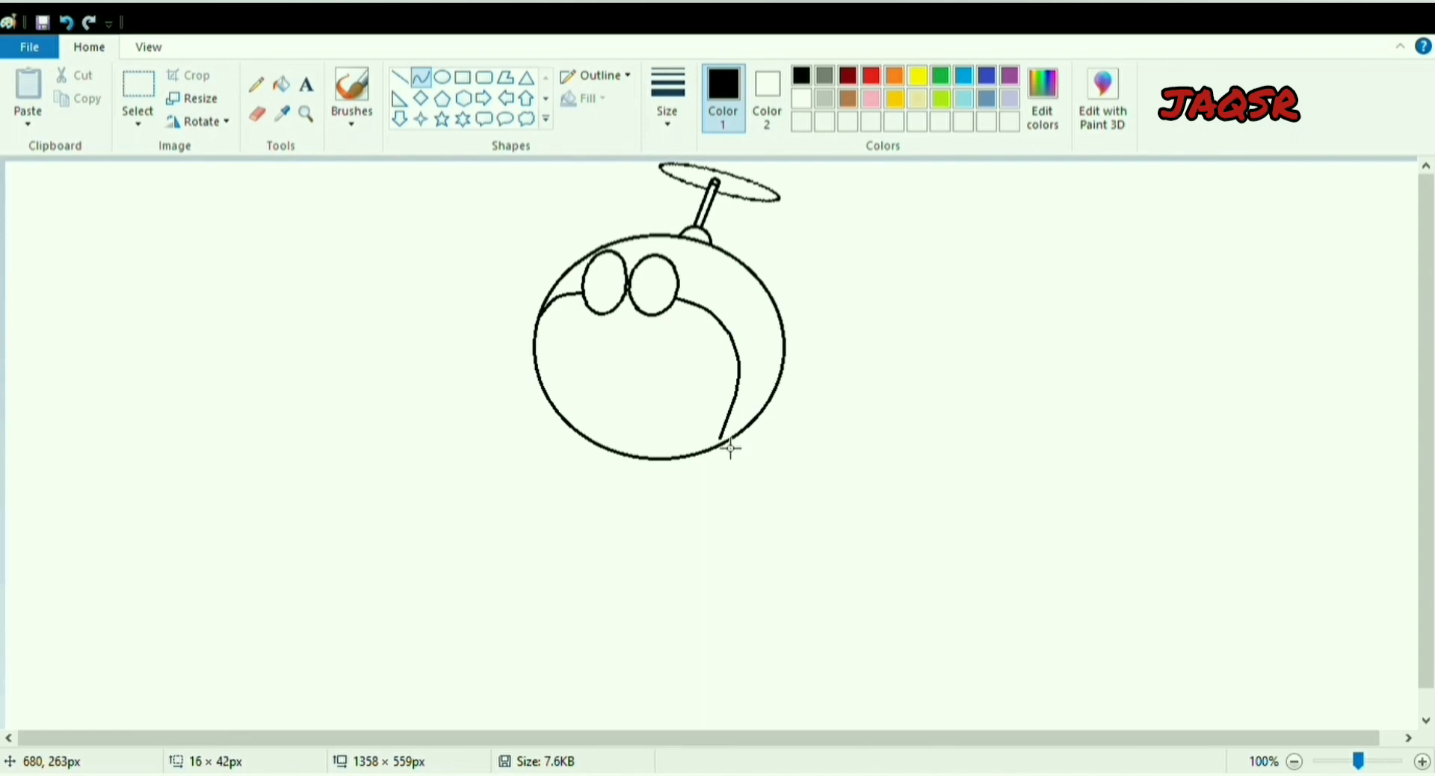
# - Erase the head's left edge below the face curve and draw a small rounded cheek bulge there
pyautogui.click(425, 83)
pyautogui.click(257, 114)
pyautogui.click(423, 79)
pyautogui.moveTo(534, 352)
pyautogui.mouseDown()
pyautogui.moveTo(533, 321)
pyautogui.moveTo(546, 321)
pyautogui.moveTo(533, 351)
pyautogui.mouseUp()
pyautogui.click(419, 79)
pyautogui.click(420, 83)
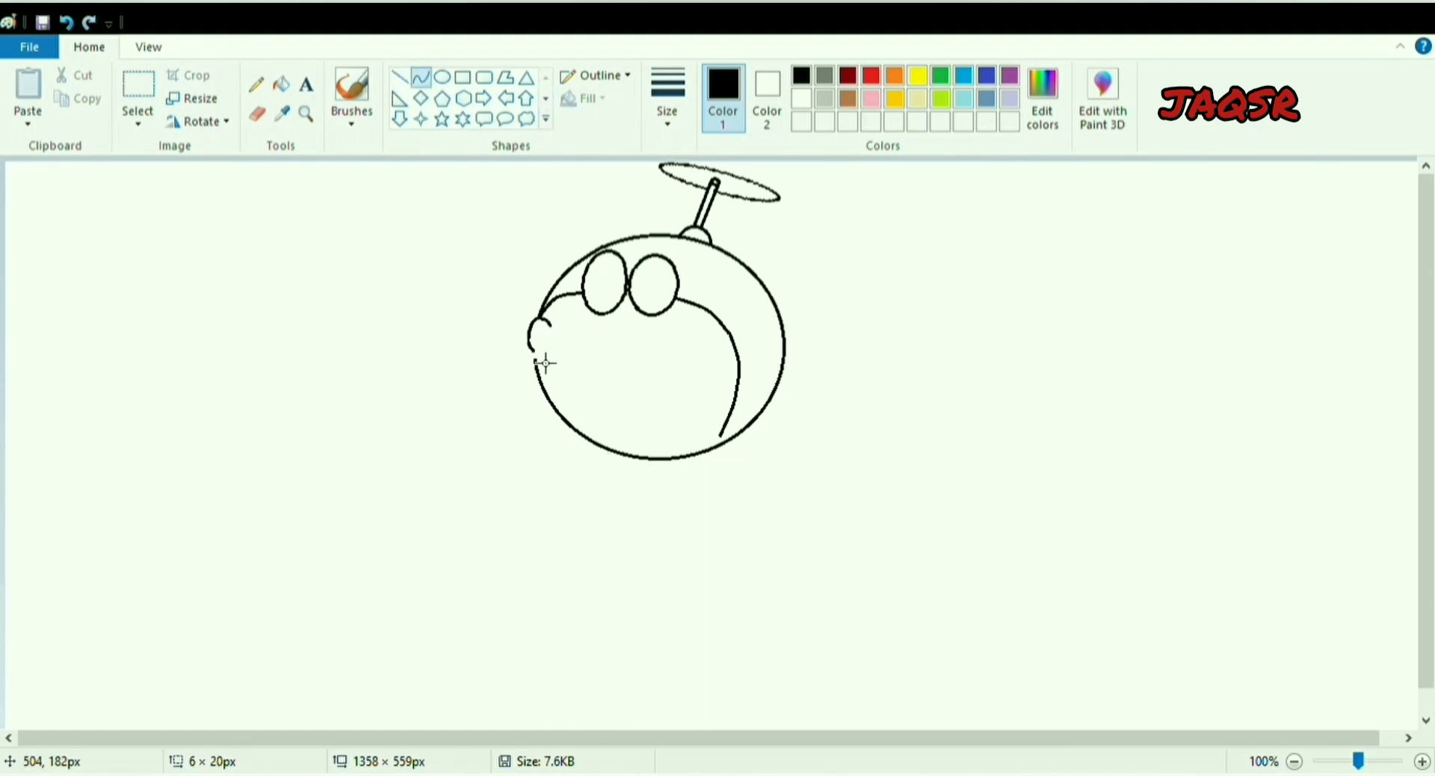
# - Draw a wide open mouth with a nearly straight upper line from the cheek and a curved, tapering lower outline
pyautogui.click(415, 83)
pyautogui.moveTo(533, 351); pyautogui.dragTo(692, 359)
pyautogui.click(404, 78)
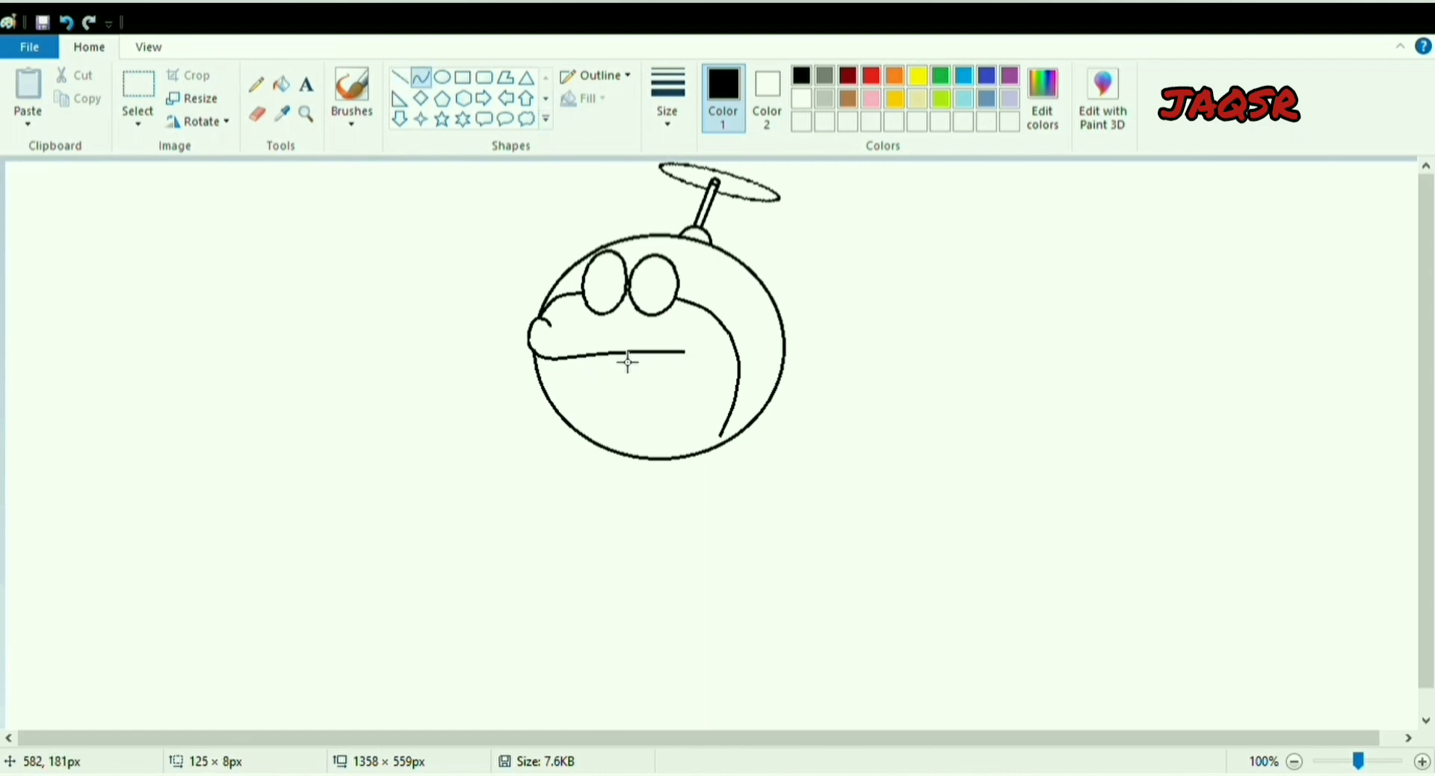
pyautogui.moveTo(557, 362)
pyautogui.mouseDown()
pyautogui.moveTo(628, 438)
pyautogui.moveTo(615, 429)
pyautogui.moveTo(705, 394)
pyautogui.moveTo(657, 448)
pyautogui.mouseUp()
pyautogui.moveTo(699, 363)
pyautogui.mouseDown()
pyautogui.moveTo(699, 395)
pyautogui.moveTo(710, 364)
pyautogui.mouseUp()
# - Draw a small round nose below the eyes, erase the eye outline inside it and add a short line down to the mouth
pyautogui.click(442, 77)
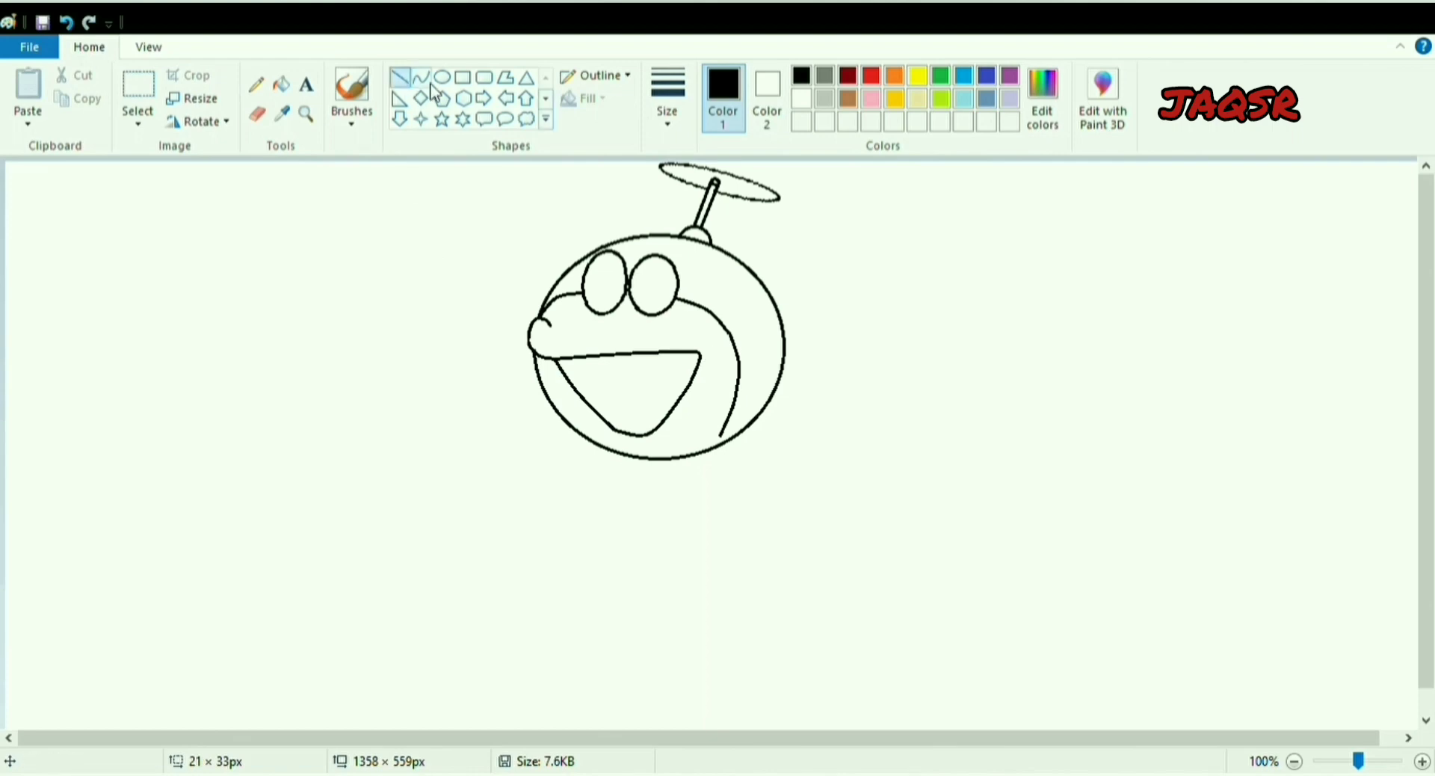
pyautogui.moveTo(632, 329); pyautogui.dragTo(601, 300)
pyautogui.click(257, 113)
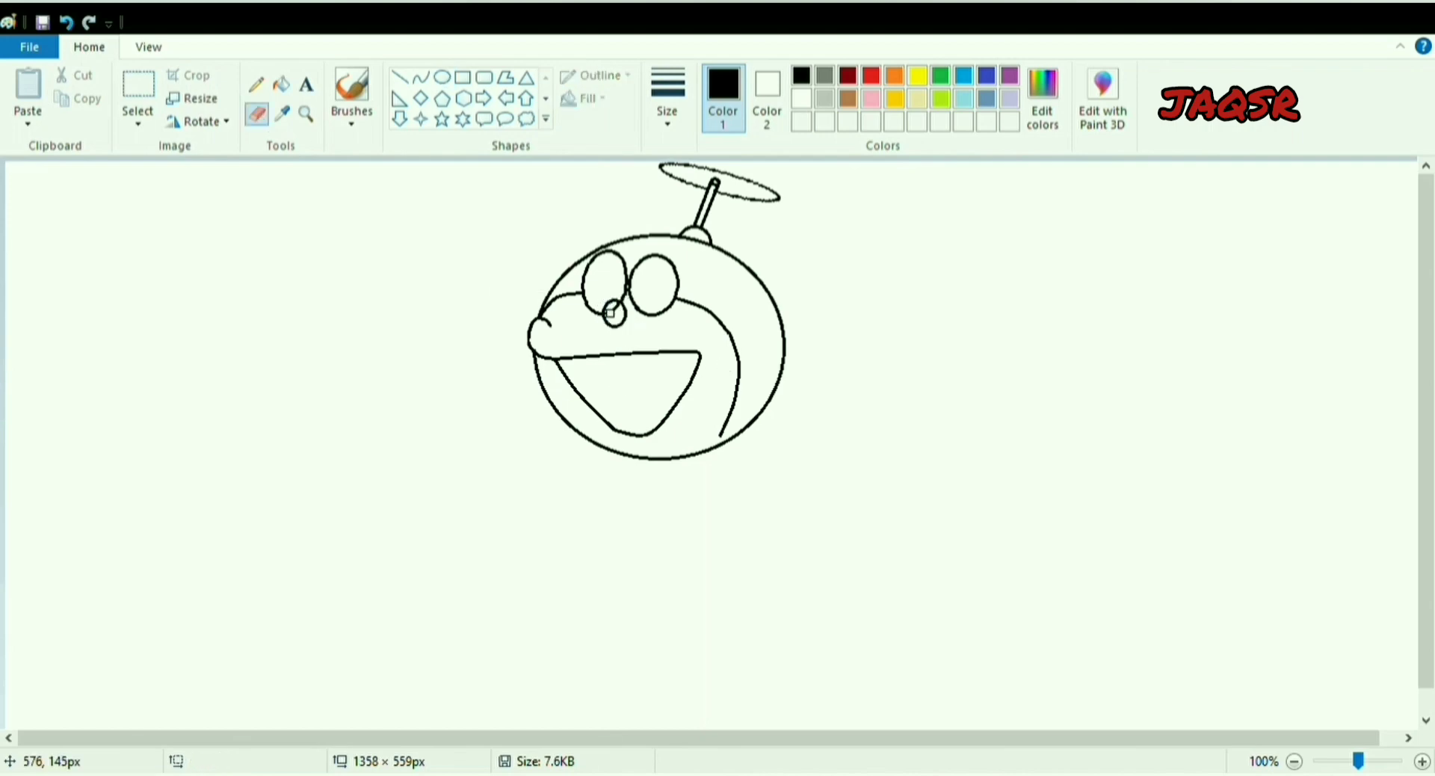
pyautogui.click(421, 77)
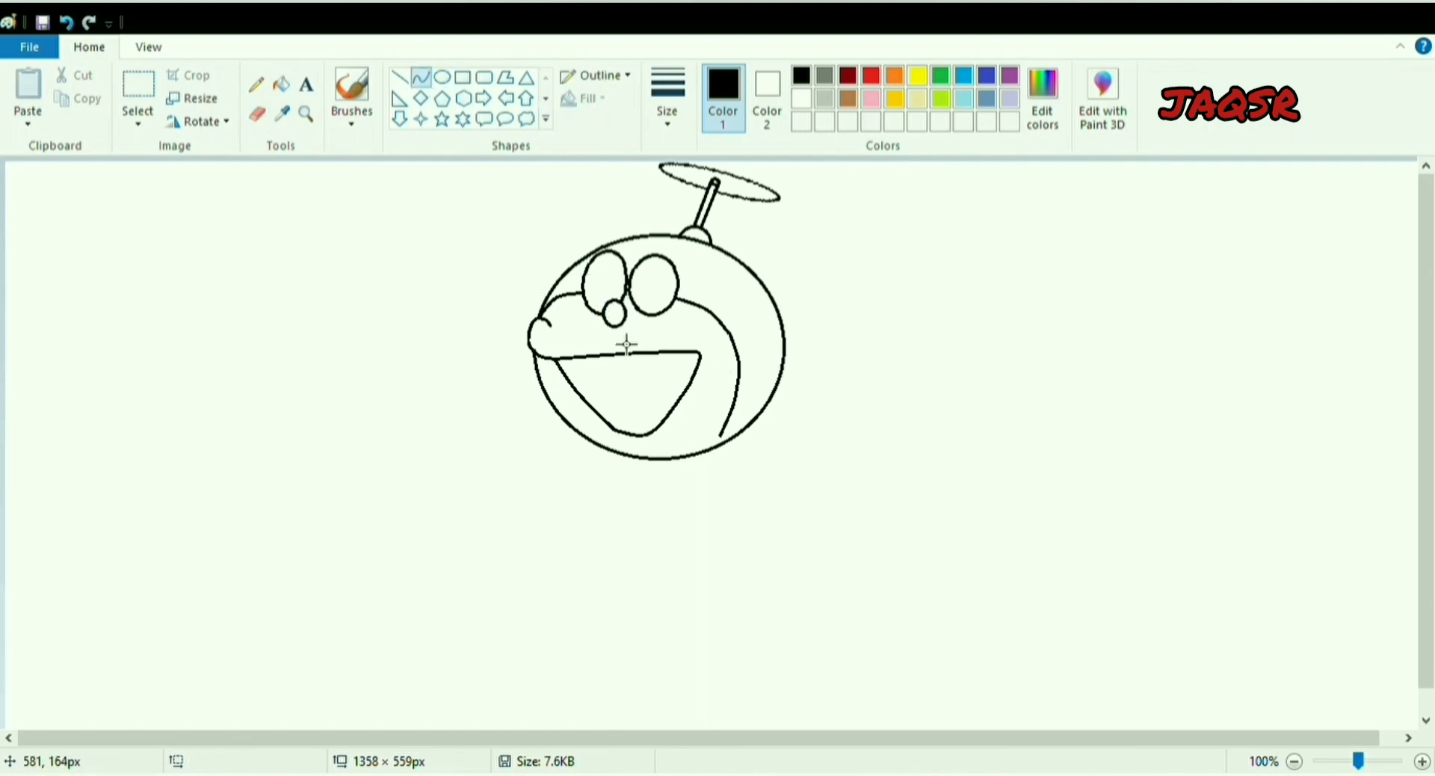
# - Draw three straight whiskers on each side of the nose
pyautogui.click(400, 77)
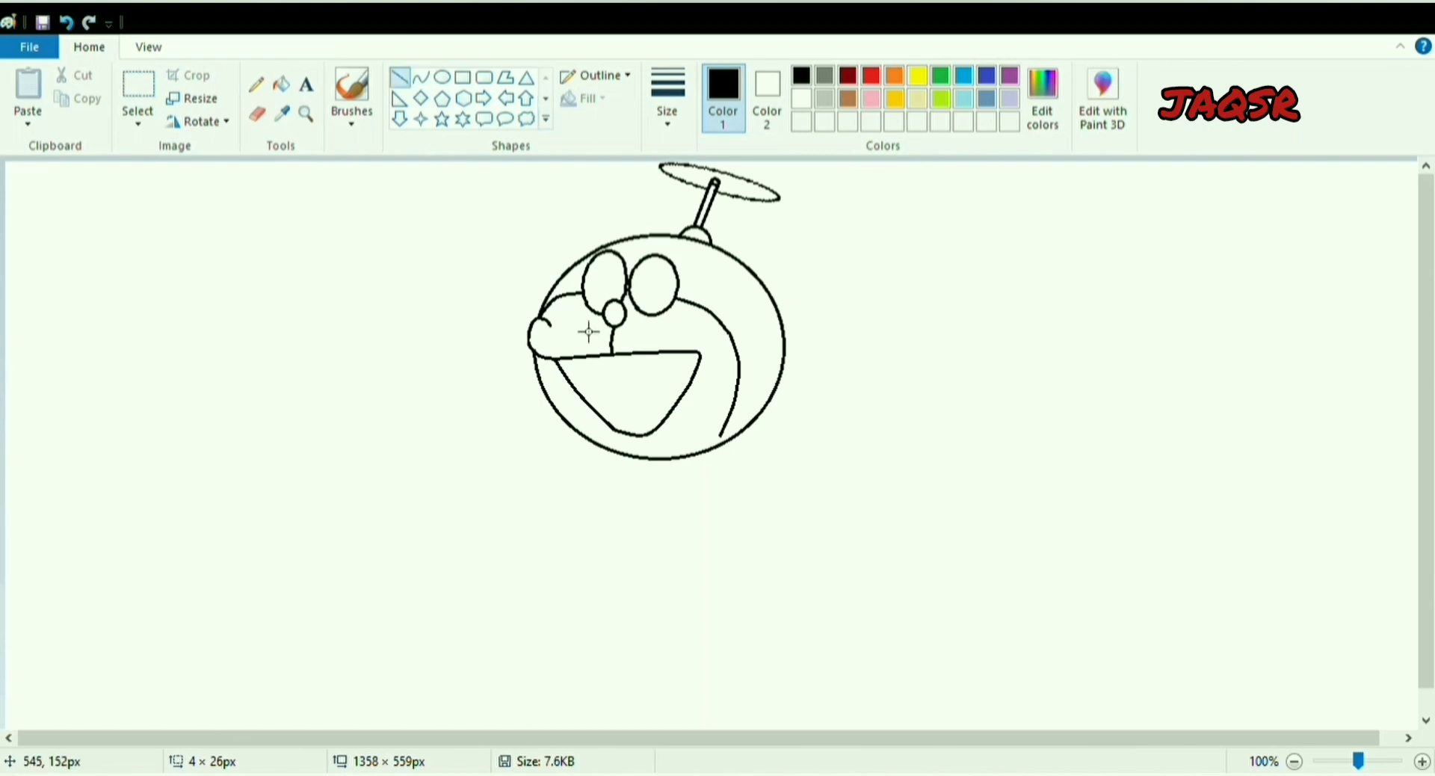
pyautogui.moveTo(596, 324); pyautogui.dragTo(540, 349)
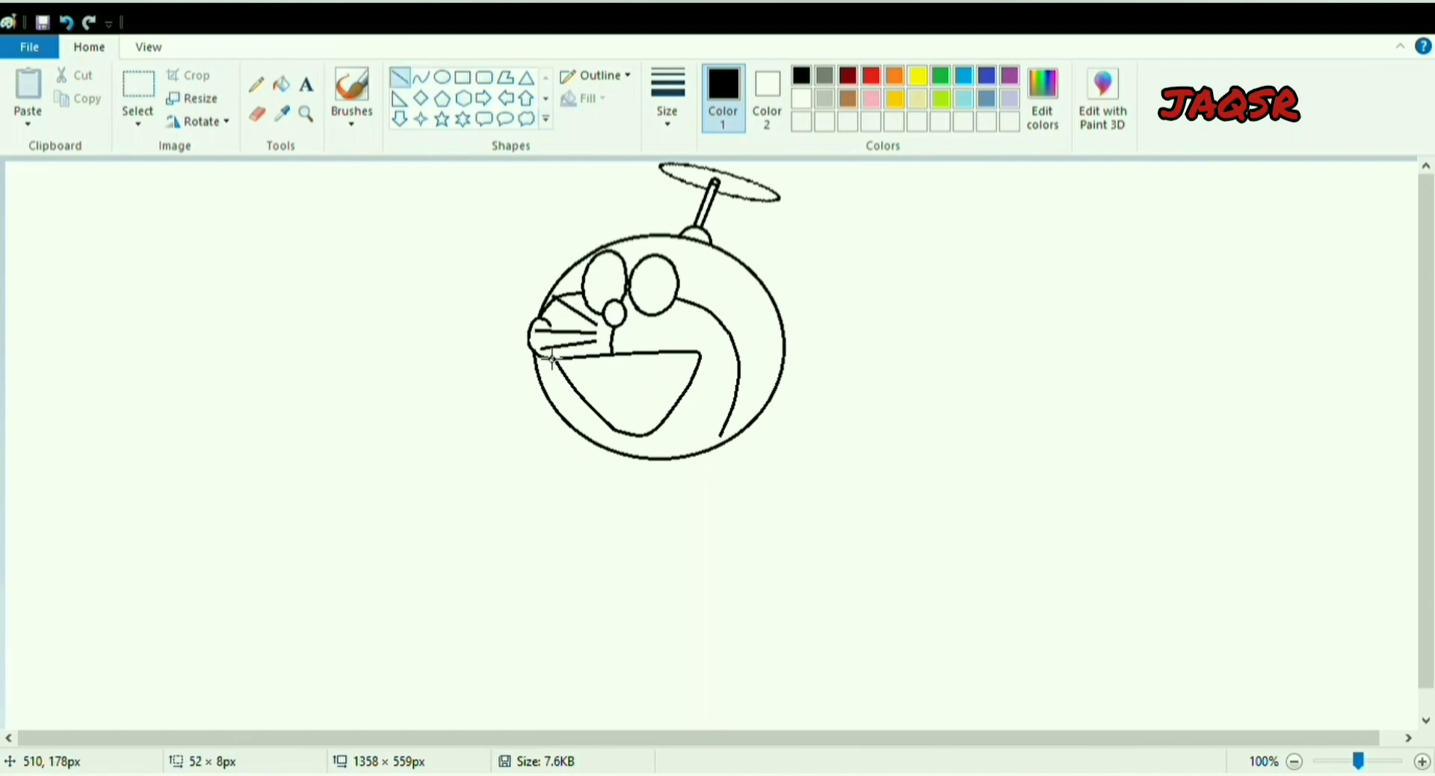
pyautogui.moveTo(645, 337)
pyautogui.mouseDown()
pyautogui.moveTo(706, 322)
pyautogui.moveTo(714, 343)
pyautogui.moveTo(669, 354)
pyautogui.moveTo(706, 361)
pyautogui.mouseUp()
# - Draw short curved wink lines in the right eye and a small, slightly skewed oval pupil in the left eye
pyautogui.click(421, 77)
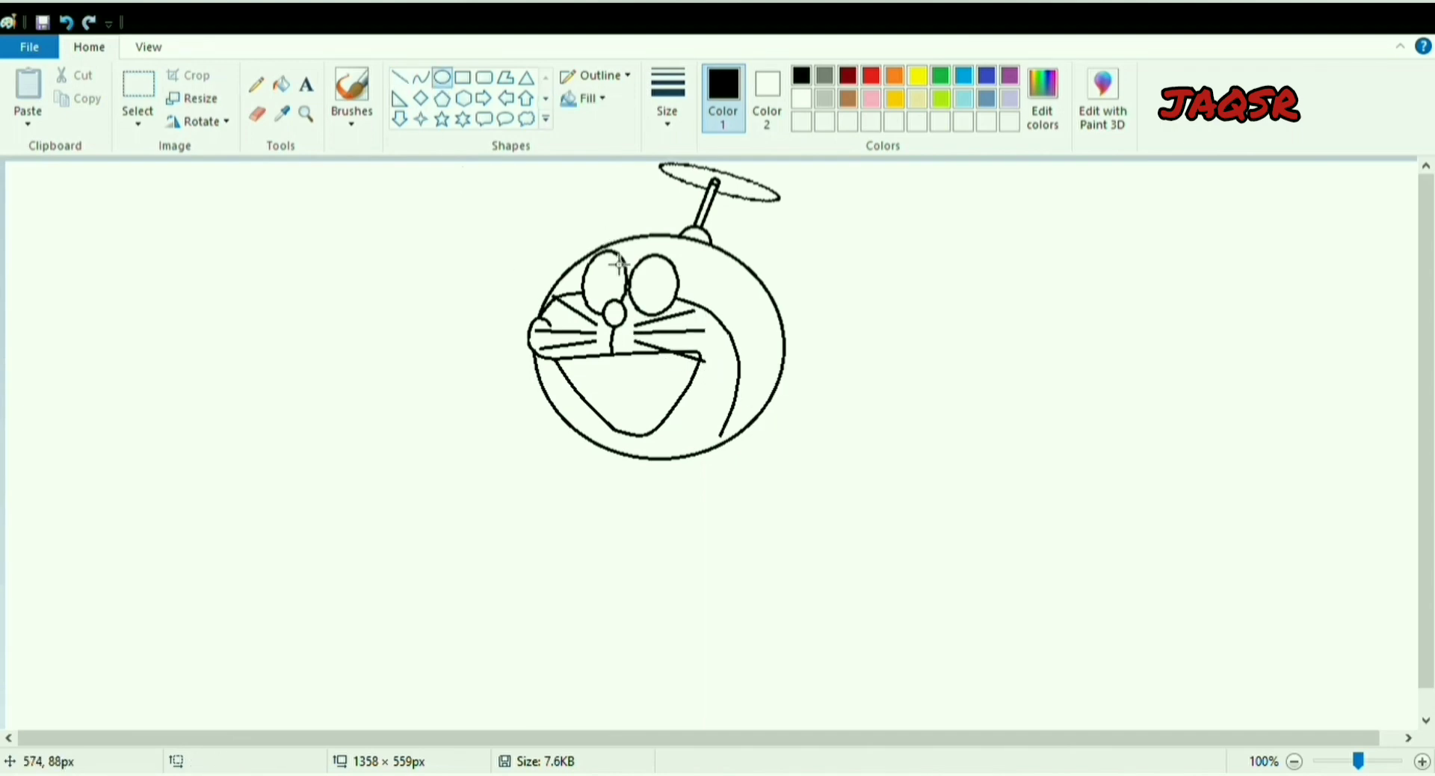
pyautogui.moveTo(633, 291); pyautogui.dragTo(651, 281)
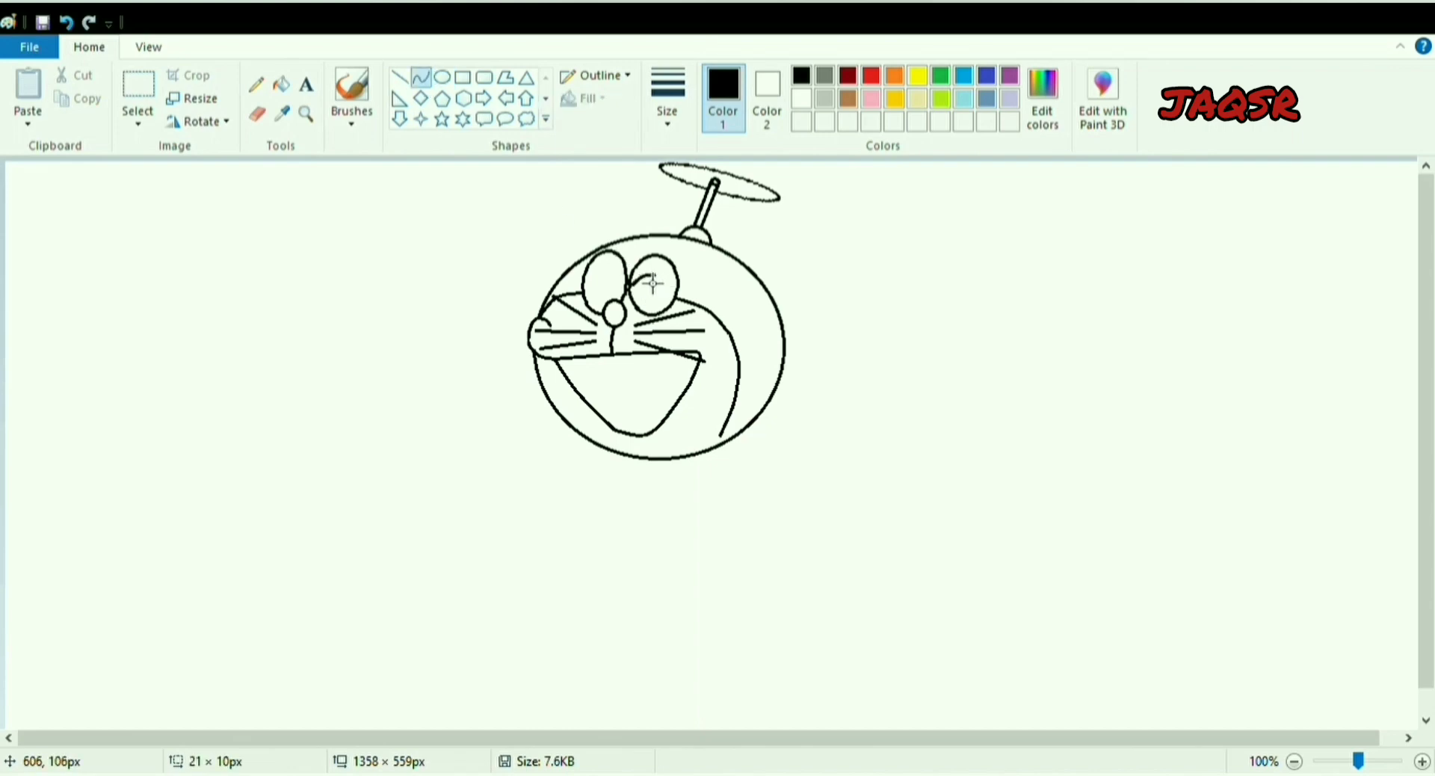
pyautogui.click(443, 78)
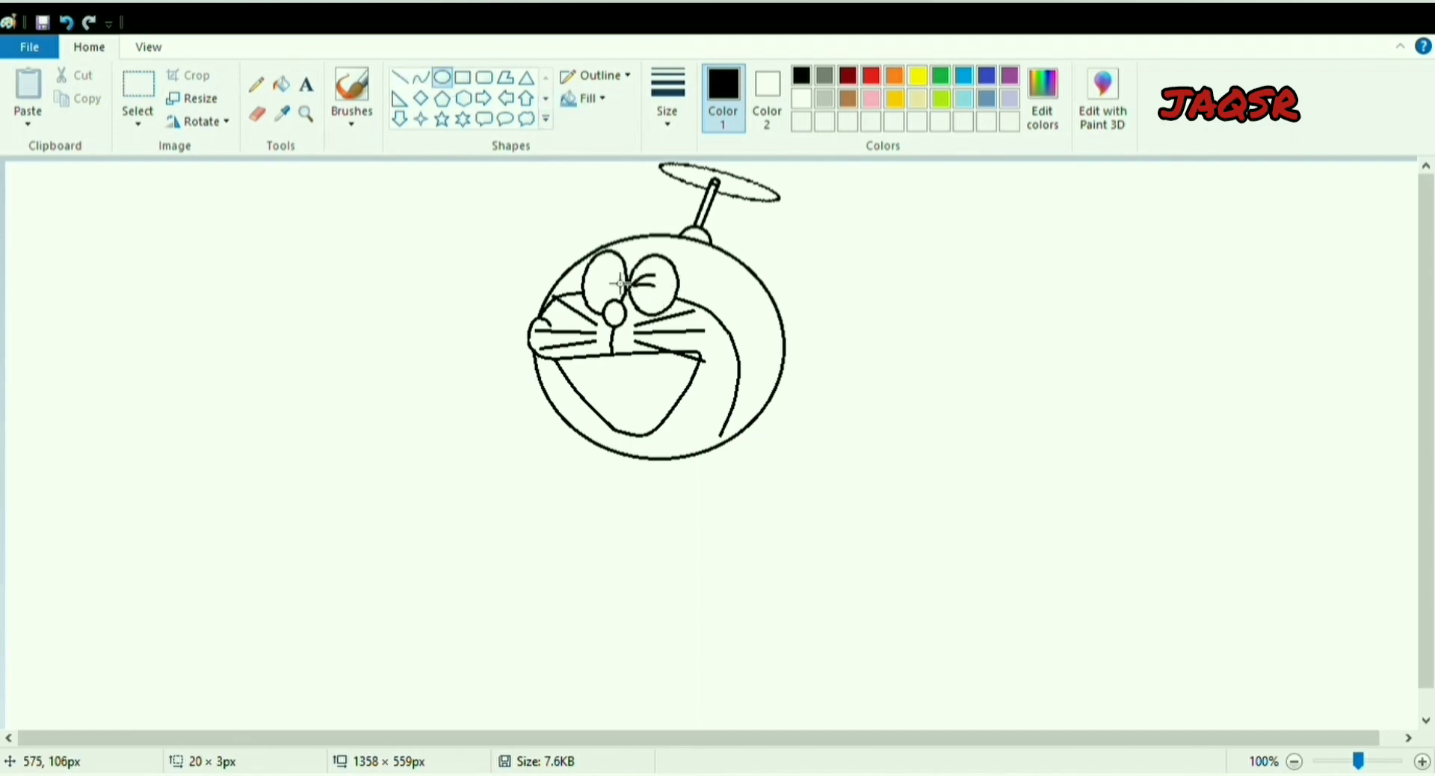
pyautogui.moveTo(618, 293)
pyautogui.mouseDown()
pyautogui.moveTo(604, 269)
pyautogui.moveTo(621, 294)
pyautogui.mouseUp()
pyautogui.click(898, 425)
pyautogui.click(139, 85)
pyautogui.click(193, 98)
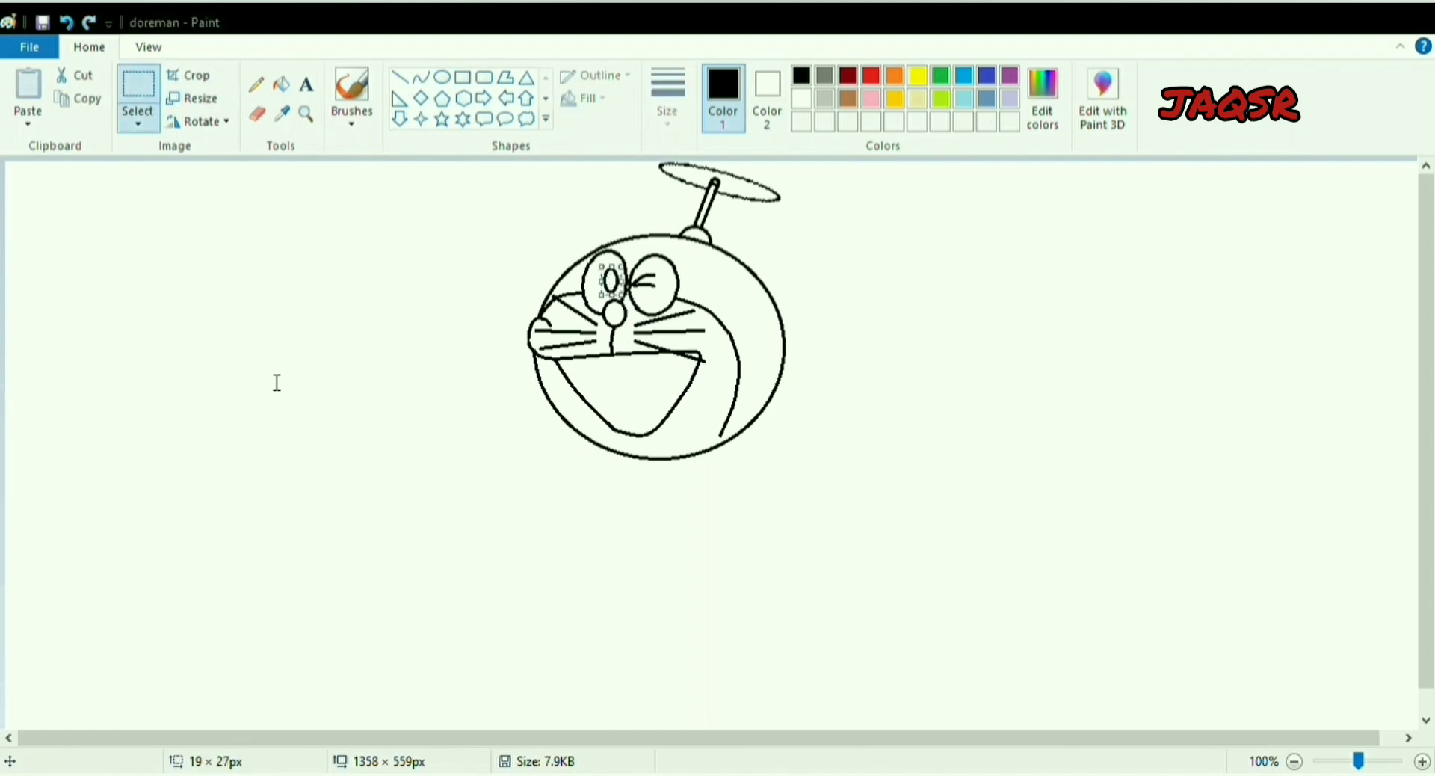
pyautogui.click(275, 381)
pyautogui.press('Return')
pyautogui.click(812, 507)
# - Draw a curved tongue outline inside the lower part of the mouth
pyautogui.click(422, 77)
pyautogui.moveTo(614, 428); pyautogui.dragTo(640, 388)
pyautogui.moveTo(624, 400)
pyautogui.mouseDown()
pyautogui.moveTo(614, 394)
pyautogui.moveTo(691, 404)
pyautogui.mouseUp()
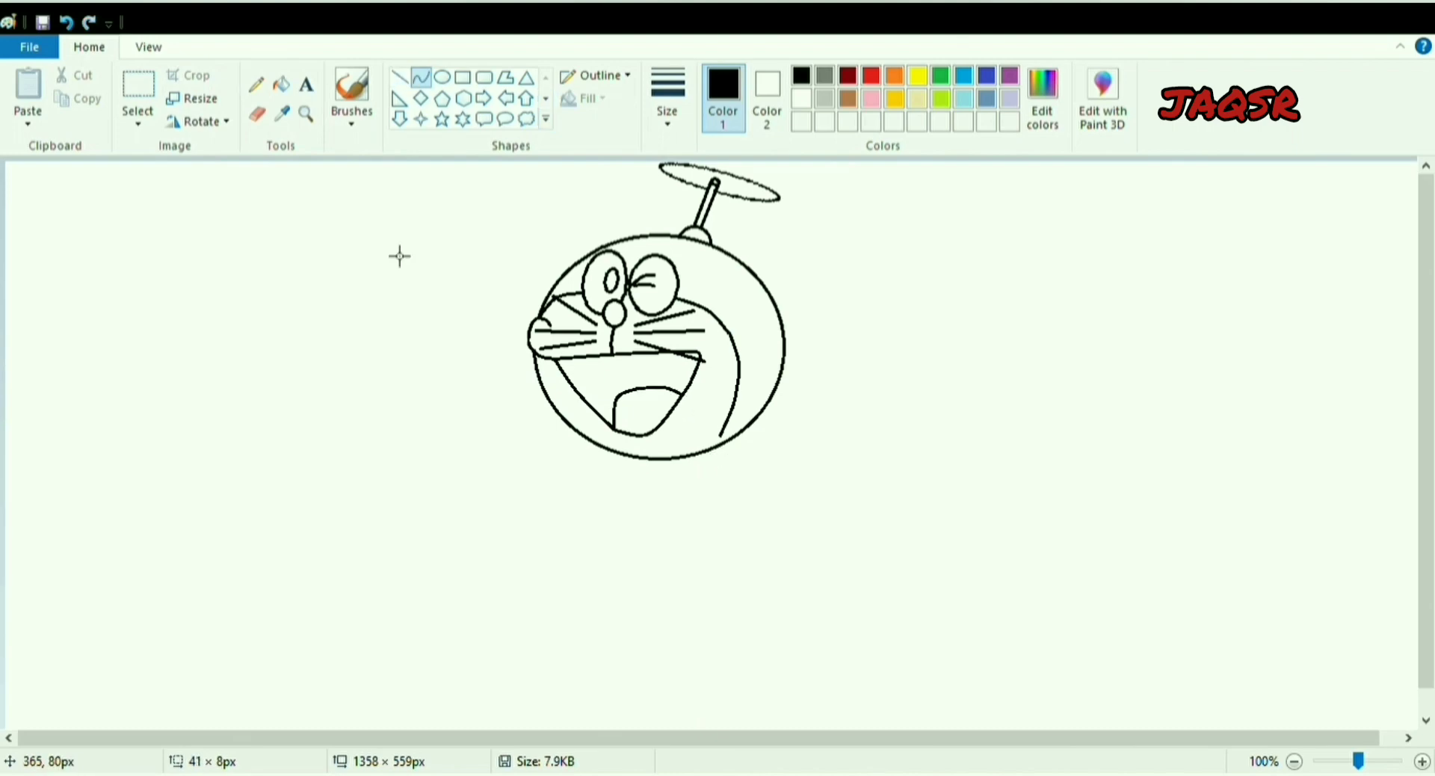
# - Erase the bottom arc of the head and replace it with a flatter curve as the neckline
pyautogui.click(257, 114)
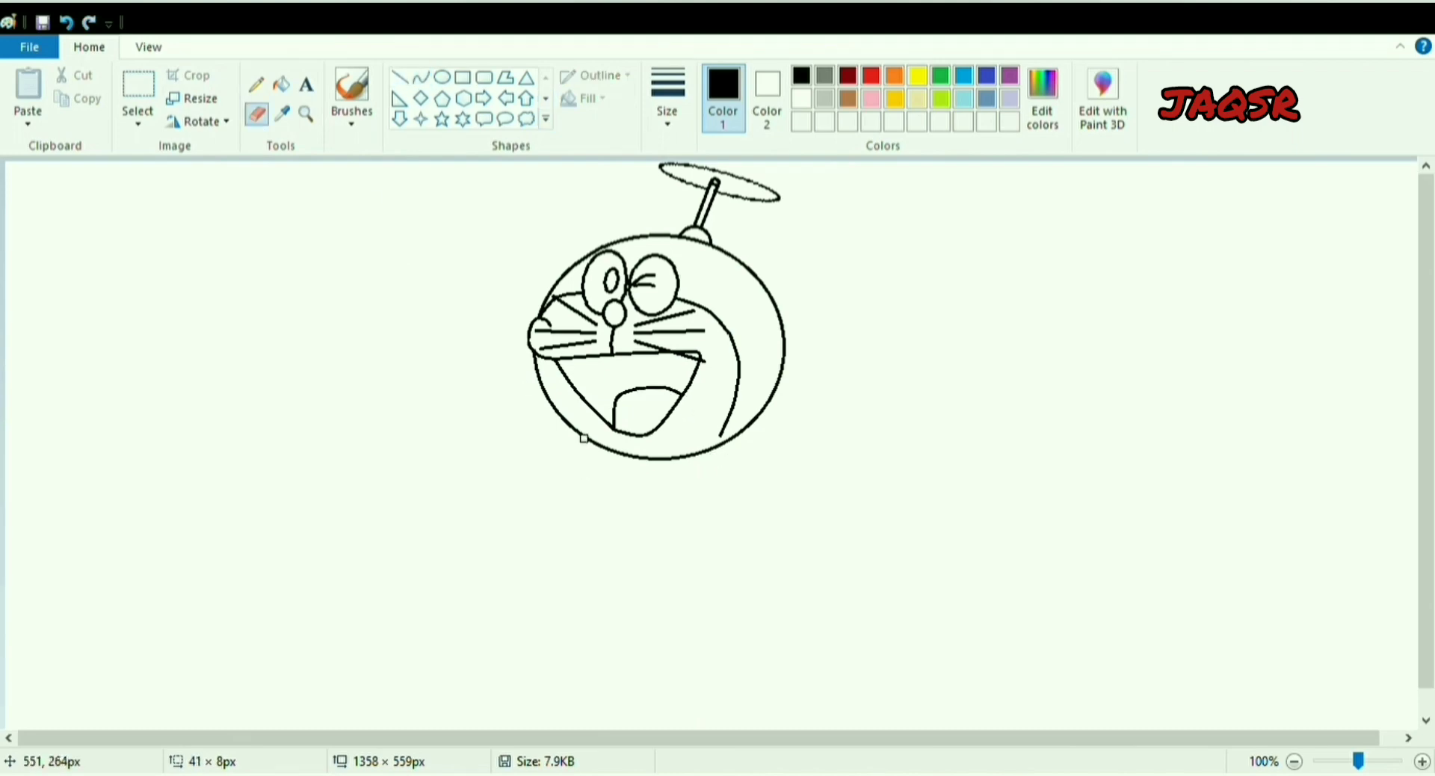
pyautogui.moveTo(619, 449); pyautogui.dragTo(735, 438)
pyautogui.click(420, 77)
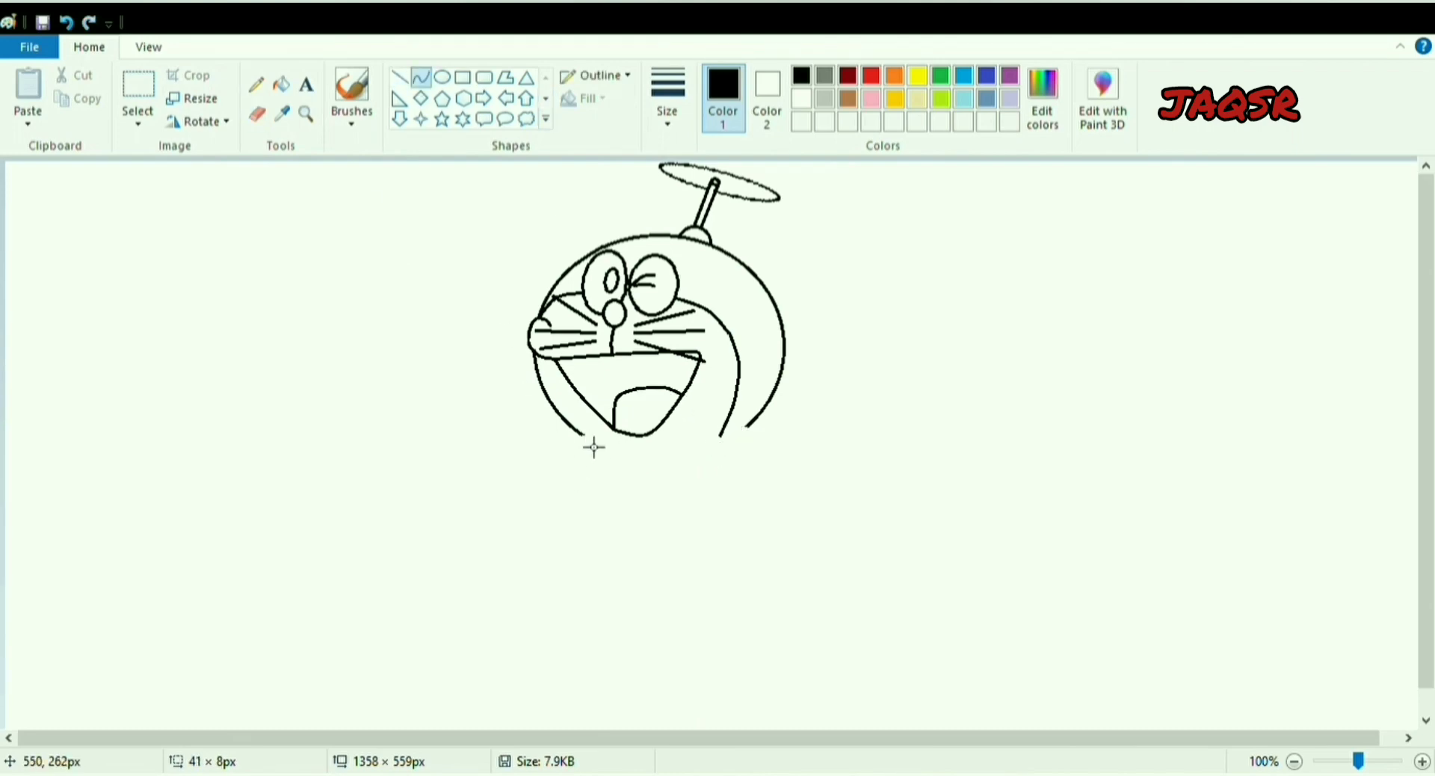
pyautogui.moveTo(582, 435)
pyautogui.mouseDown()
pyautogui.moveTo(695, 461)
pyautogui.moveTo(750, 423)
pyautogui.mouseUp()
pyautogui.moveTo(663, 439); pyautogui.dragTo(664, 459)
pyautogui.click(256, 115)
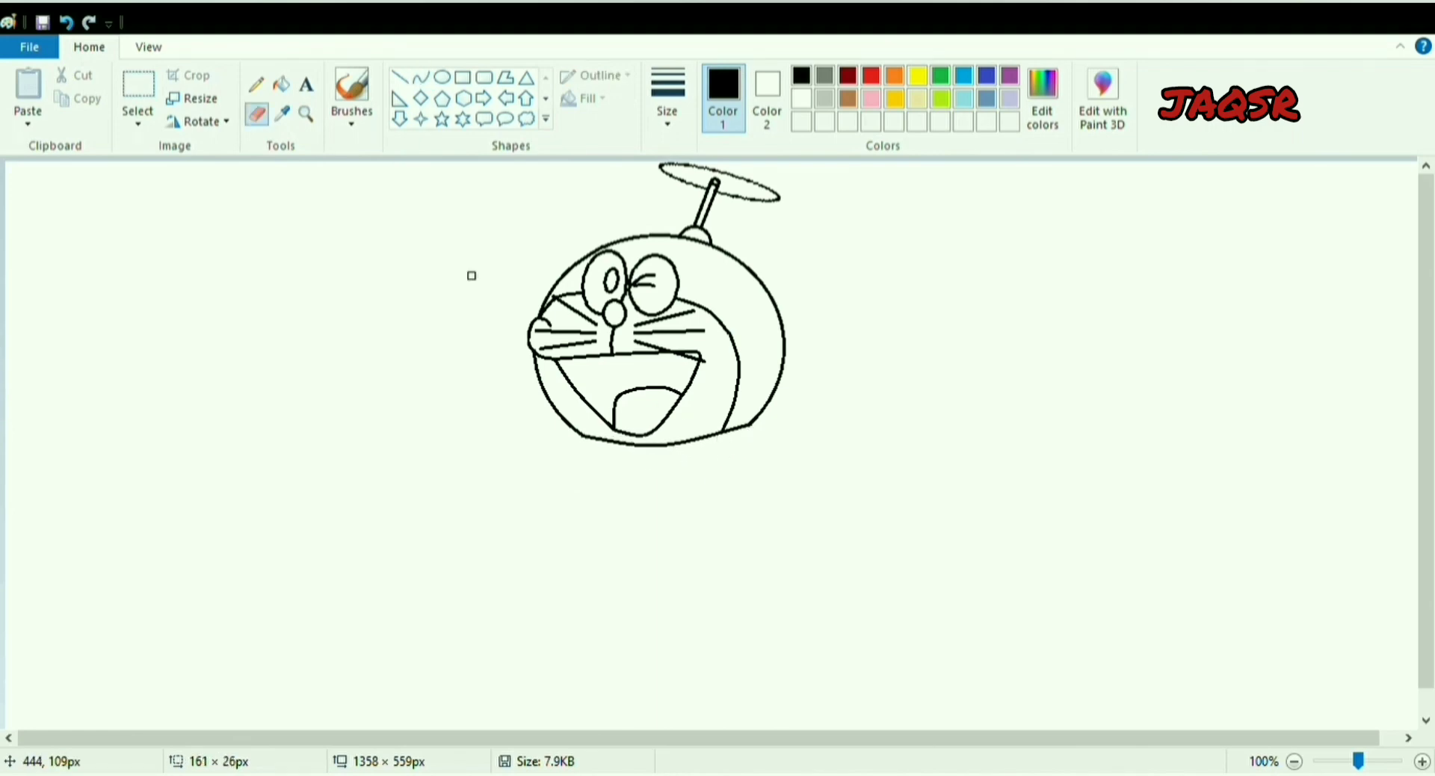
# - Draw a thin collar band below the neckline with rounded ends and a parallel lower curve
pyautogui.click(420, 77)
pyautogui.moveTo(576, 431); pyautogui.dragTo(582, 446)
pyautogui.doubleClick(575, 441)
pyautogui.moveTo(755, 420)
pyautogui.mouseDown()
pyautogui.moveTo(752, 433)
pyautogui.moveTo(582, 447)
pyautogui.moveTo(683, 468)
pyautogui.moveTo(631, 470)
pyautogui.moveTo(679, 471)
pyautogui.mouseUp()
pyautogui.click(763, 433)
# - Draw curves from the collar for the left arm, the right arm's inner edge and the long right side of the body
pyautogui.click(420, 77)
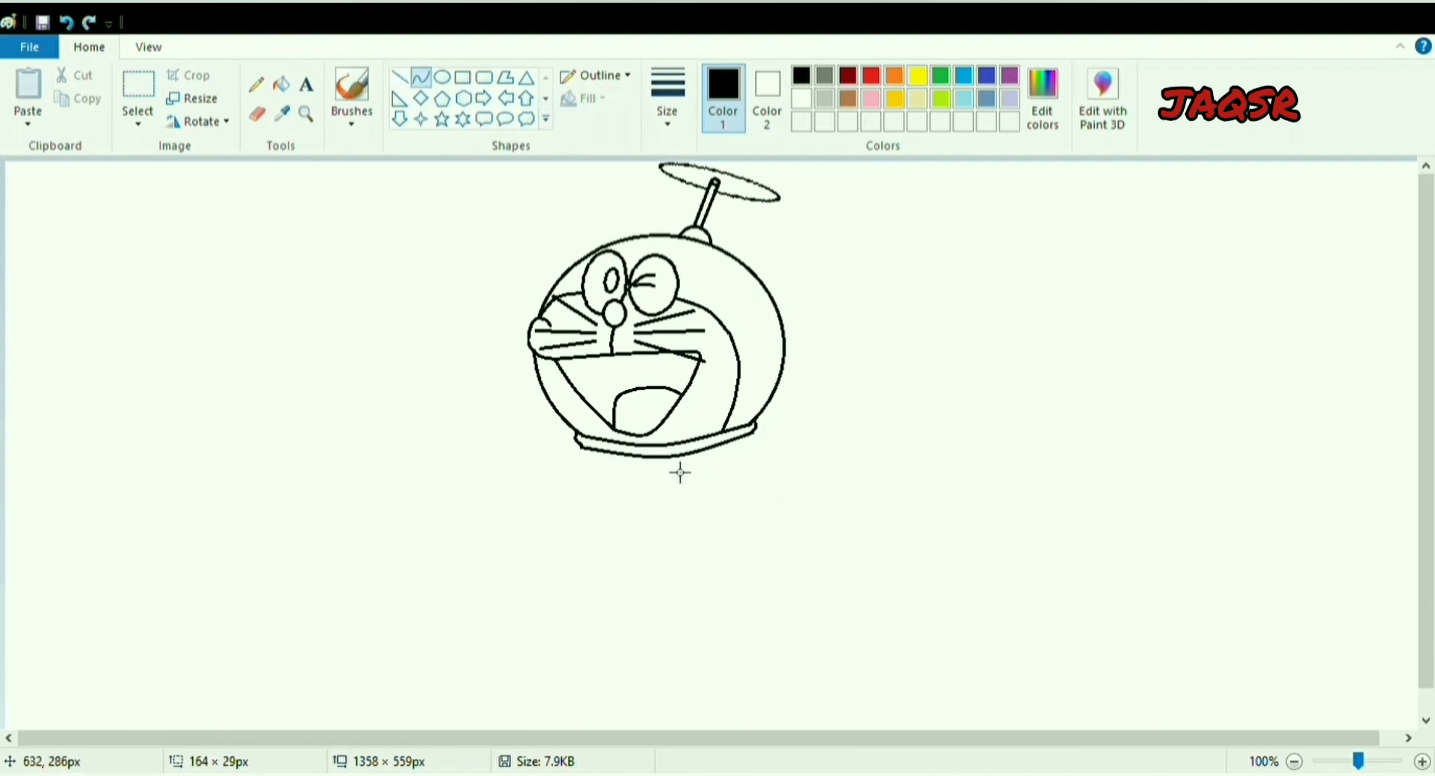
pyautogui.click(422, 82)
pyautogui.moveTo(577, 440)
pyautogui.mouseDown()
pyautogui.moveTo(535, 471)
pyautogui.moveTo(556, 461)
pyautogui.mouseUp()
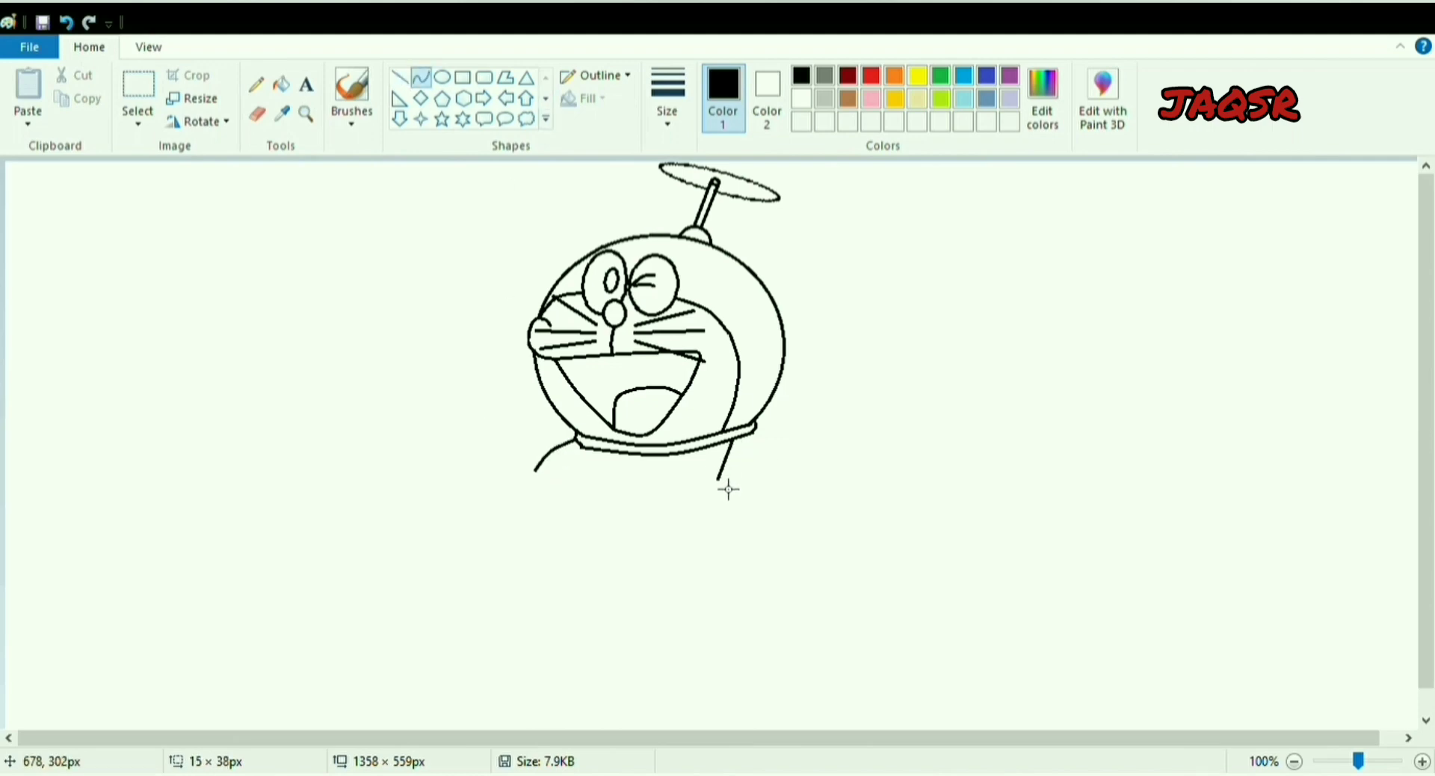
pyautogui.moveTo(728, 489)
pyautogui.mouseDown()
pyautogui.moveTo(725, 471)
pyautogui.moveTo(826, 573)
pyautogui.moveTo(809, 487)
pyautogui.mouseUp()
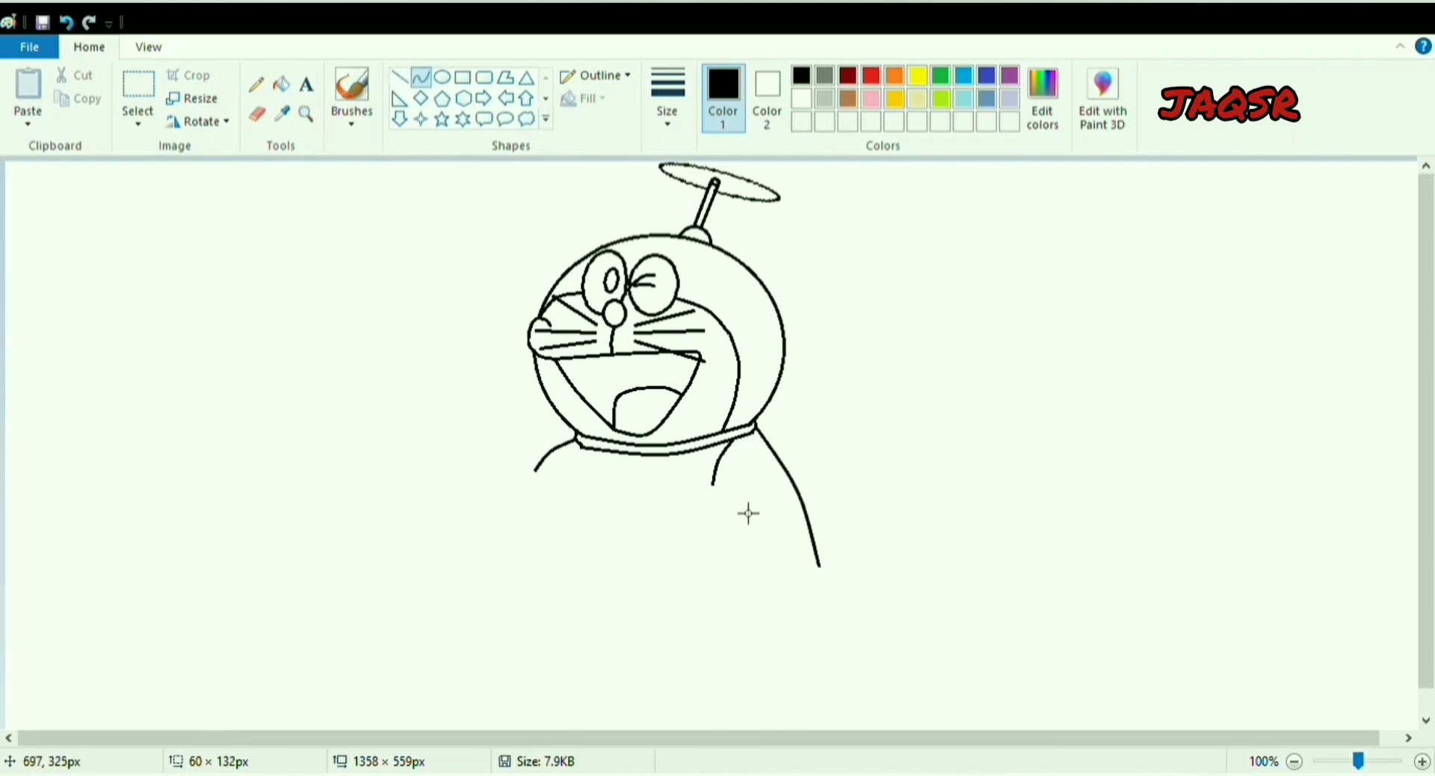
# - Draw a round hand at the end of each arm and a short curve for the right arm's outer edge
pyautogui.click(441, 77)
pyautogui.moveTo(490, 467); pyautogui.dragTo(557, 531)
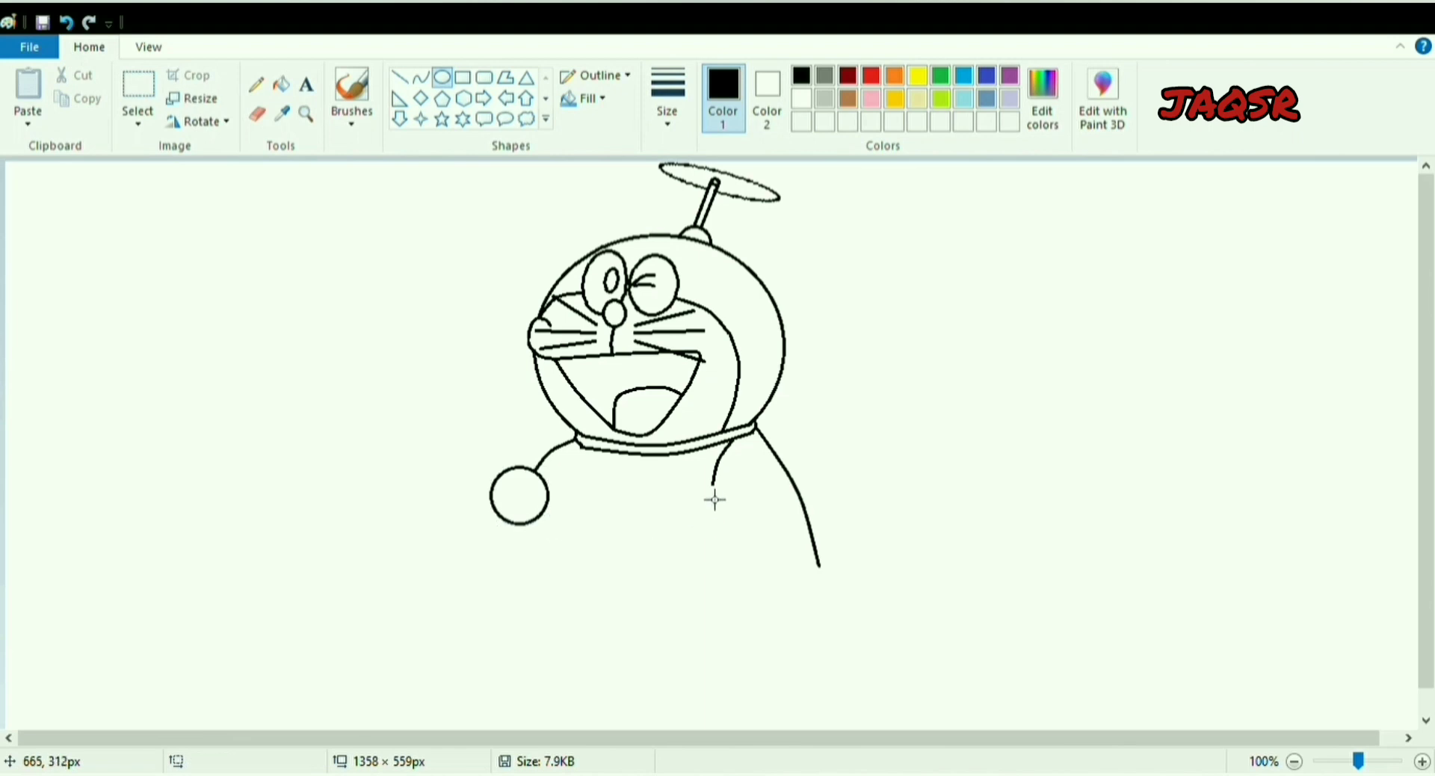
pyautogui.moveTo(704, 481); pyautogui.dragTo(778, 474)
pyautogui.click(421, 77)
# - Draw a round bell about 38 px wide under the middle of the collar and tidy its overlap with the collar
pyautogui.click(442, 77)
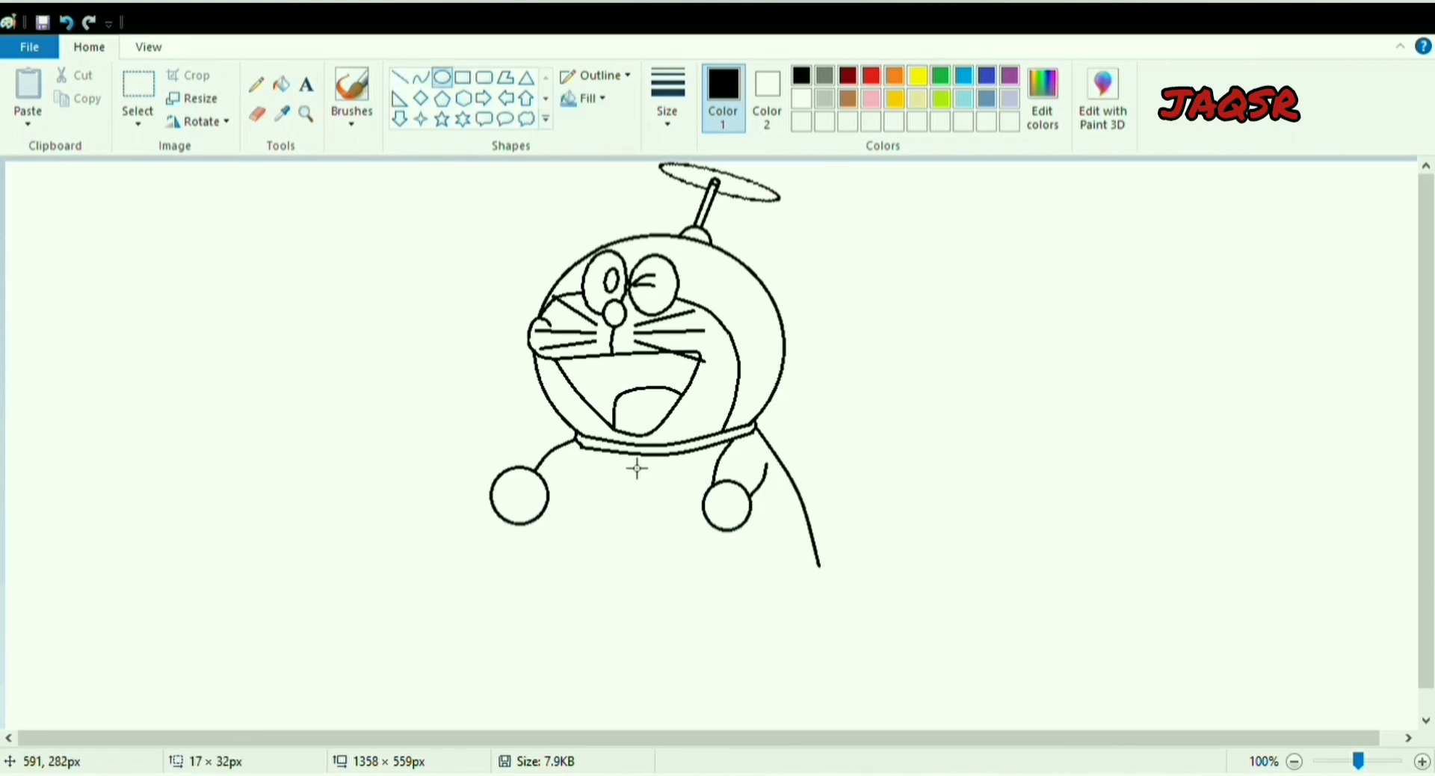
pyautogui.moveTo(632, 461)
pyautogui.mouseDown()
pyautogui.moveTo(666, 496)
pyautogui.moveTo(642, 479)
pyautogui.mouseUp()
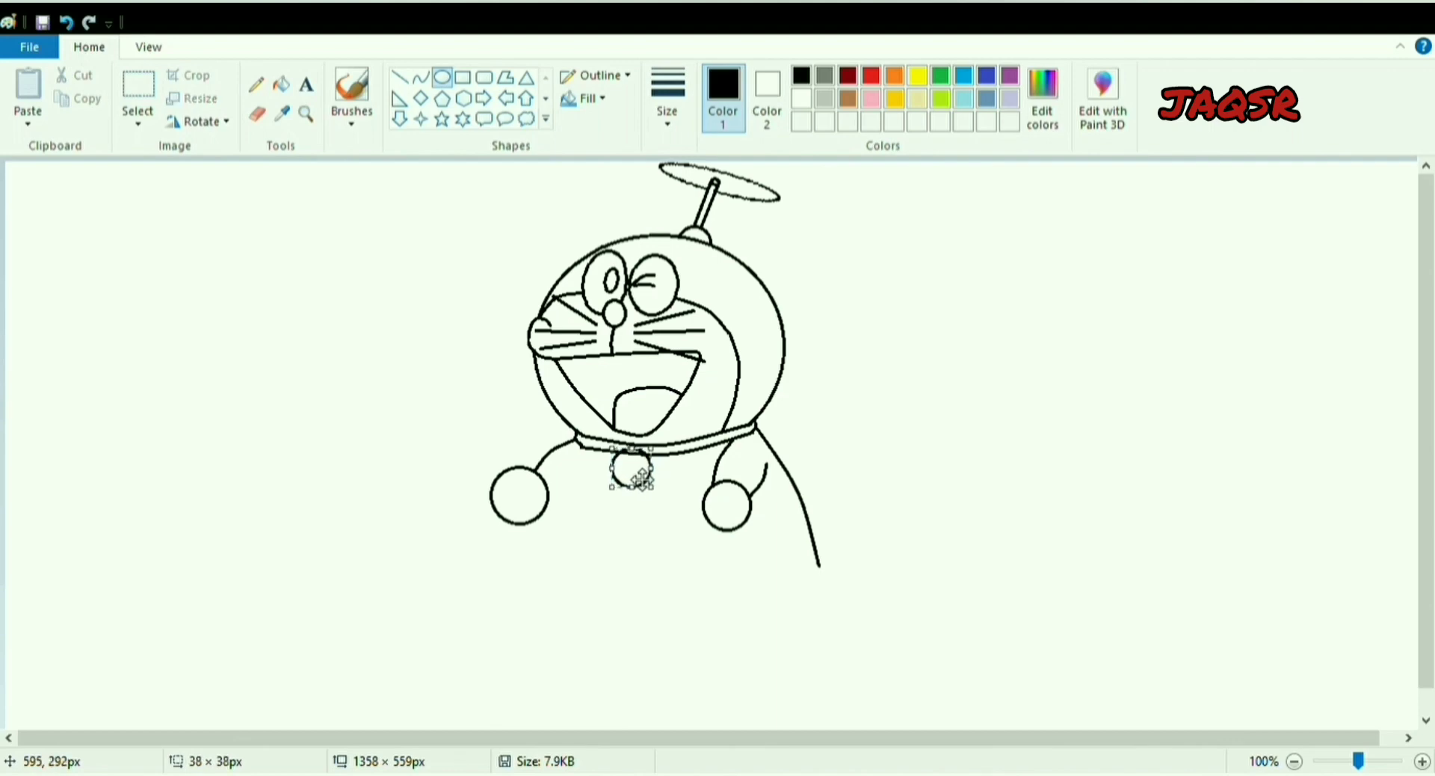
pyautogui.click(454, 240)
pyautogui.click(256, 113)
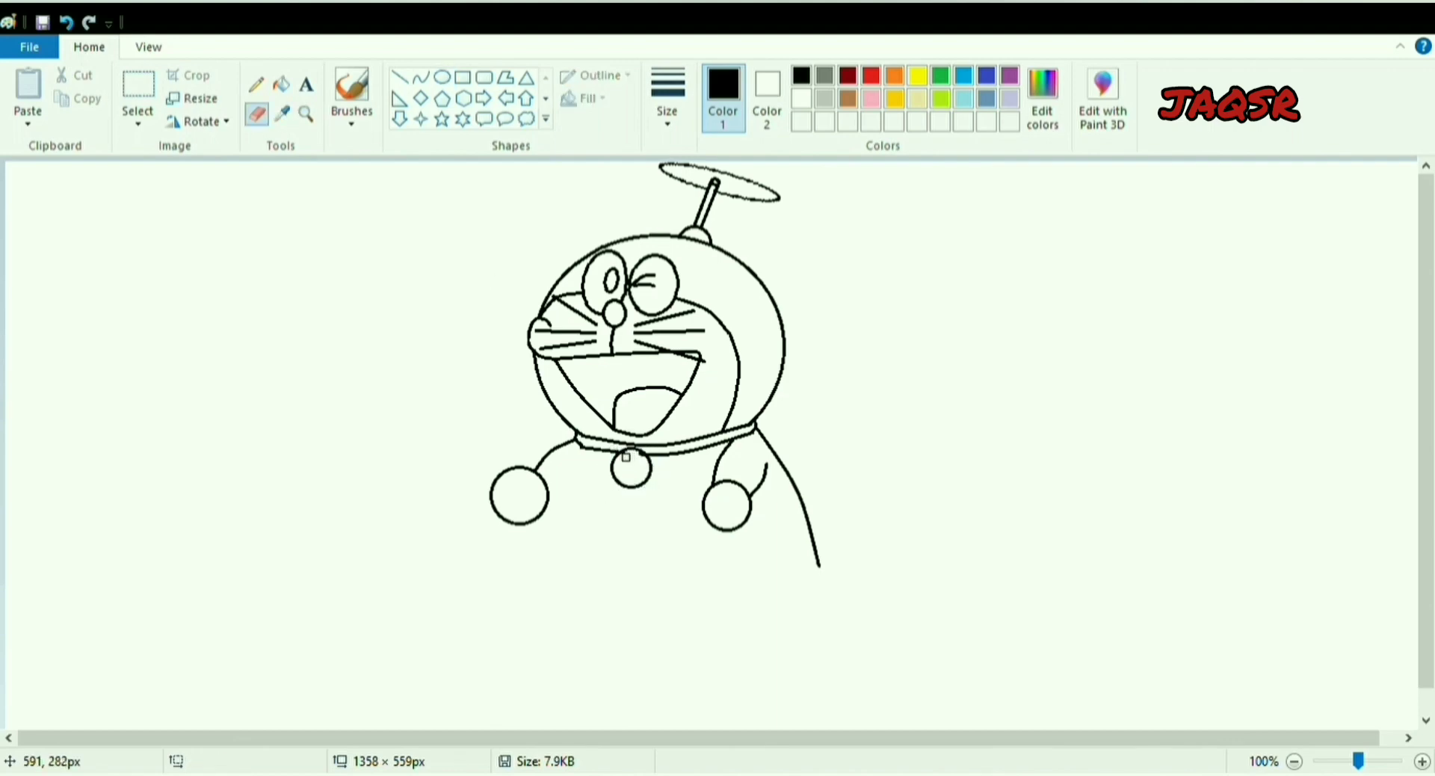
# - Draw curves for the body's left side, about 66 × 138 px, the left arm's lower edge and the belly patch's upper edge
pyautogui.click(421, 77)
pyautogui.moveTo(583, 460)
pyautogui.mouseDown()
pyautogui.moveTo(661, 612)
pyautogui.moveTo(615, 550)
pyautogui.mouseUp()
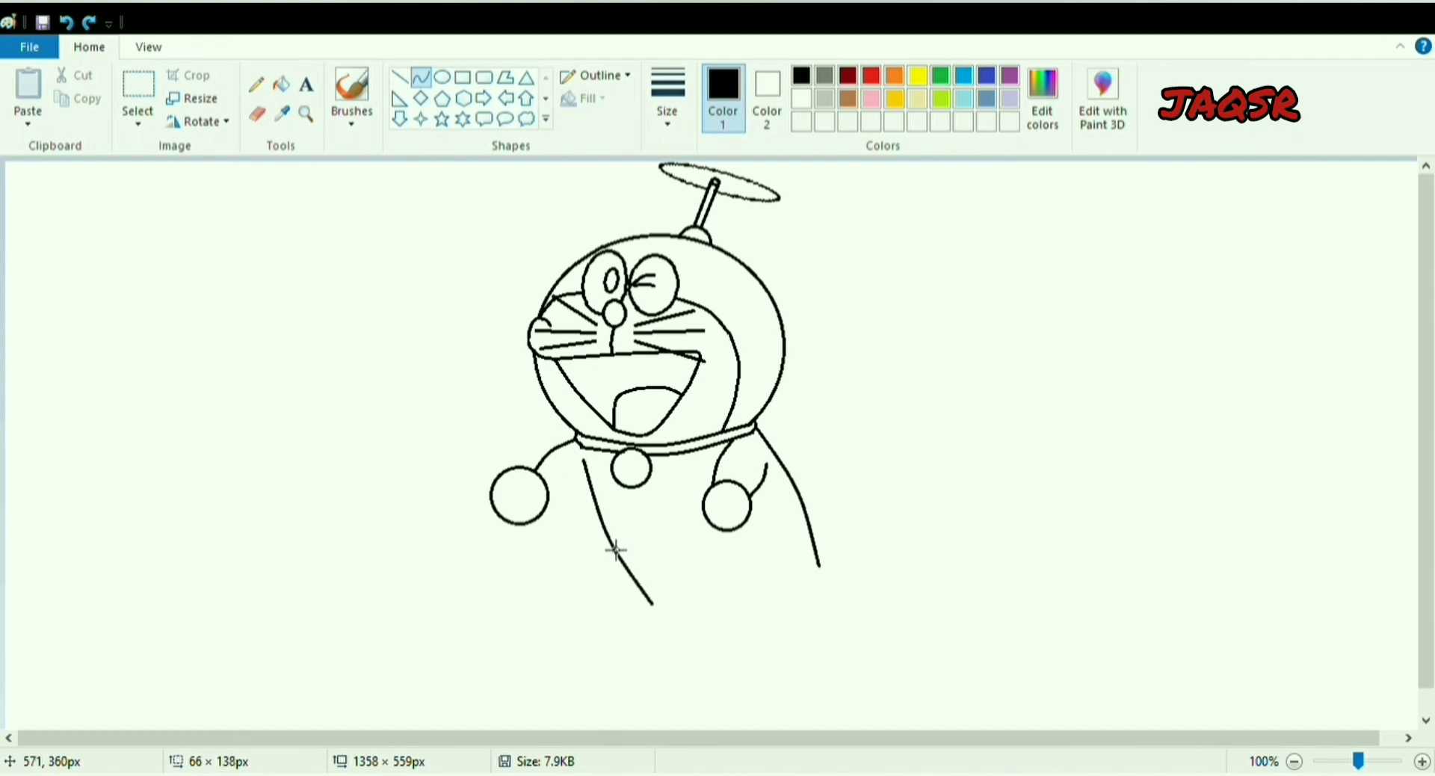
pyautogui.moveTo(549, 496)
pyautogui.mouseDown()
pyautogui.moveTo(620, 470)
pyautogui.moveTo(716, 471)
pyautogui.mouseUp()
pyautogui.click(581, 505)
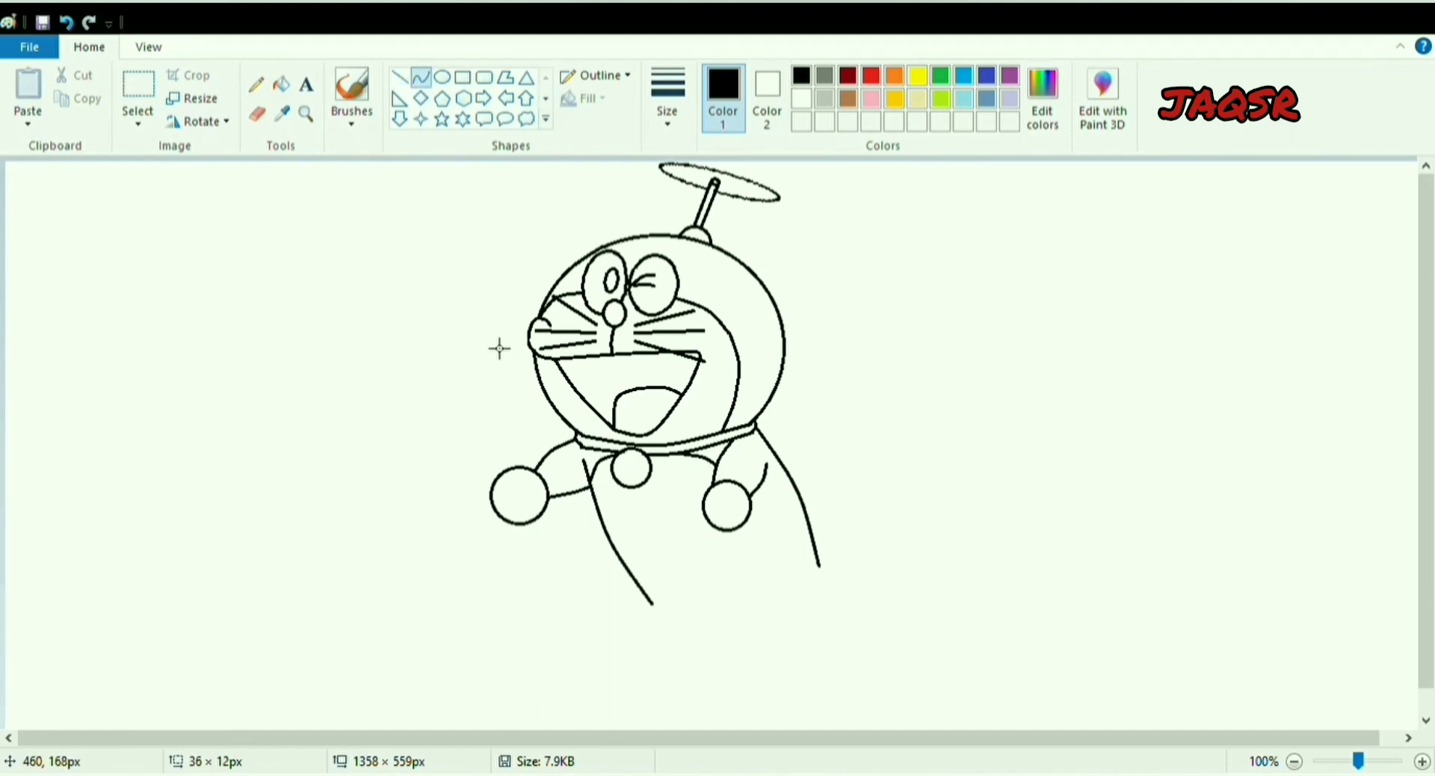
# - Close the belly patch with a rounded lower curve from the body's left side to the right hand
pyautogui.moveTo(612, 541)
pyautogui.mouseDown()
pyautogui.moveTo(671, 559)
pyautogui.moveTo(725, 530)
pyautogui.mouseUp()
pyautogui.click(634, 560)
pyautogui.click(720, 552)
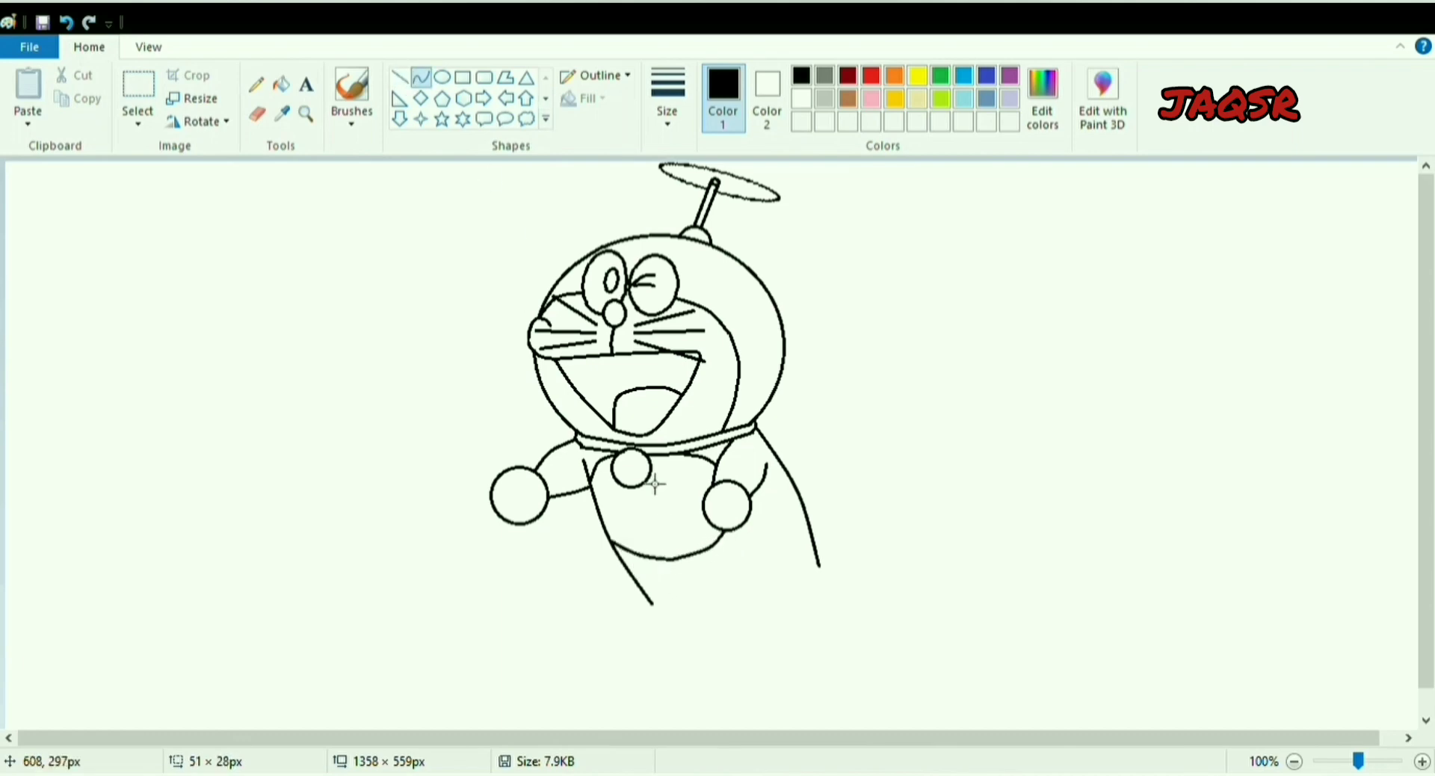
# - Draw the belly pocket with a slightly sagging upper curve and a rounded lower curve ending at the right hand
pyautogui.moveTo(606, 495); pyautogui.dragTo(709, 498)
pyautogui.moveTo(661, 499)
pyautogui.mouseDown()
pyautogui.moveTo(641, 540)
pyautogui.moveTo(714, 525)
pyautogui.mouseUp()
pyautogui.click(396, 79)
pyautogui.click(422, 80)
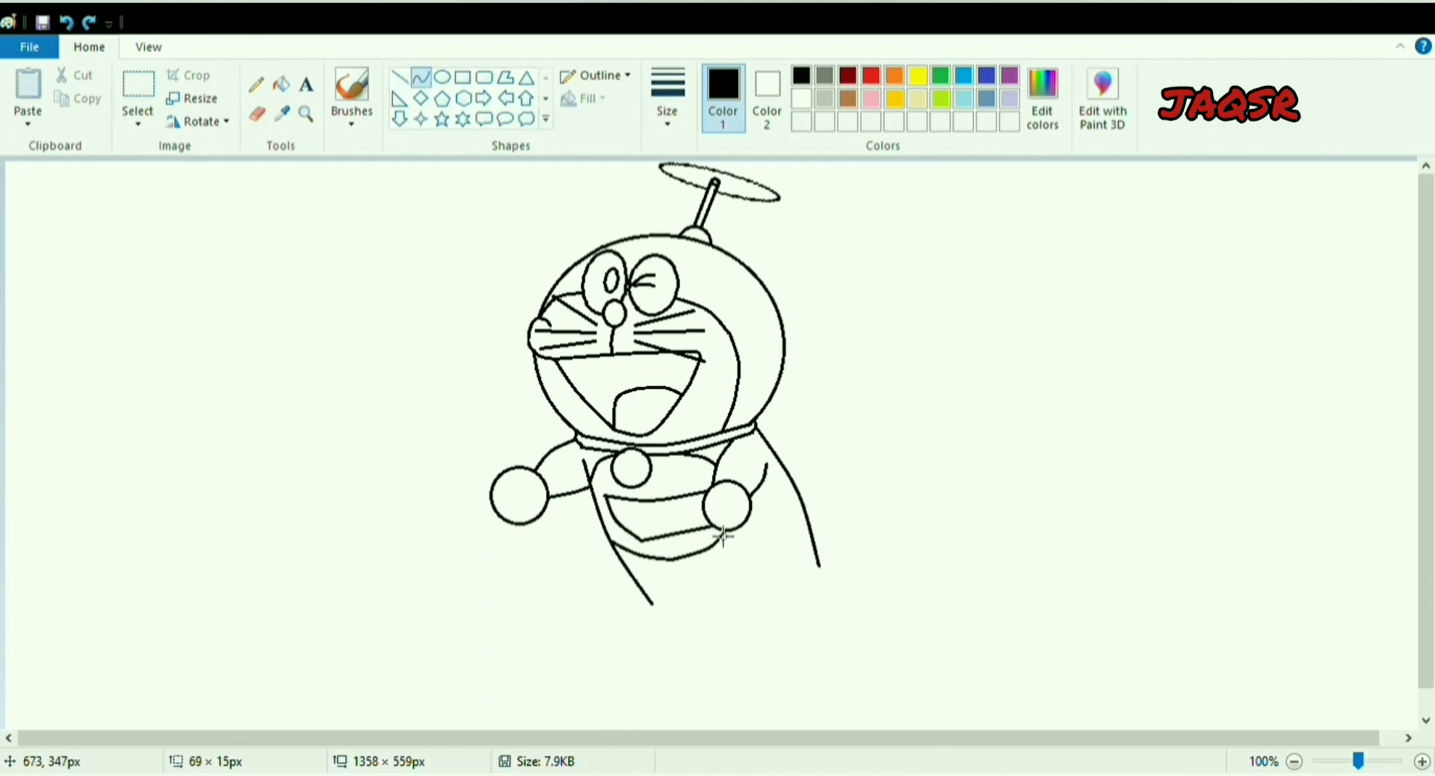
pyautogui.click(701, 554)
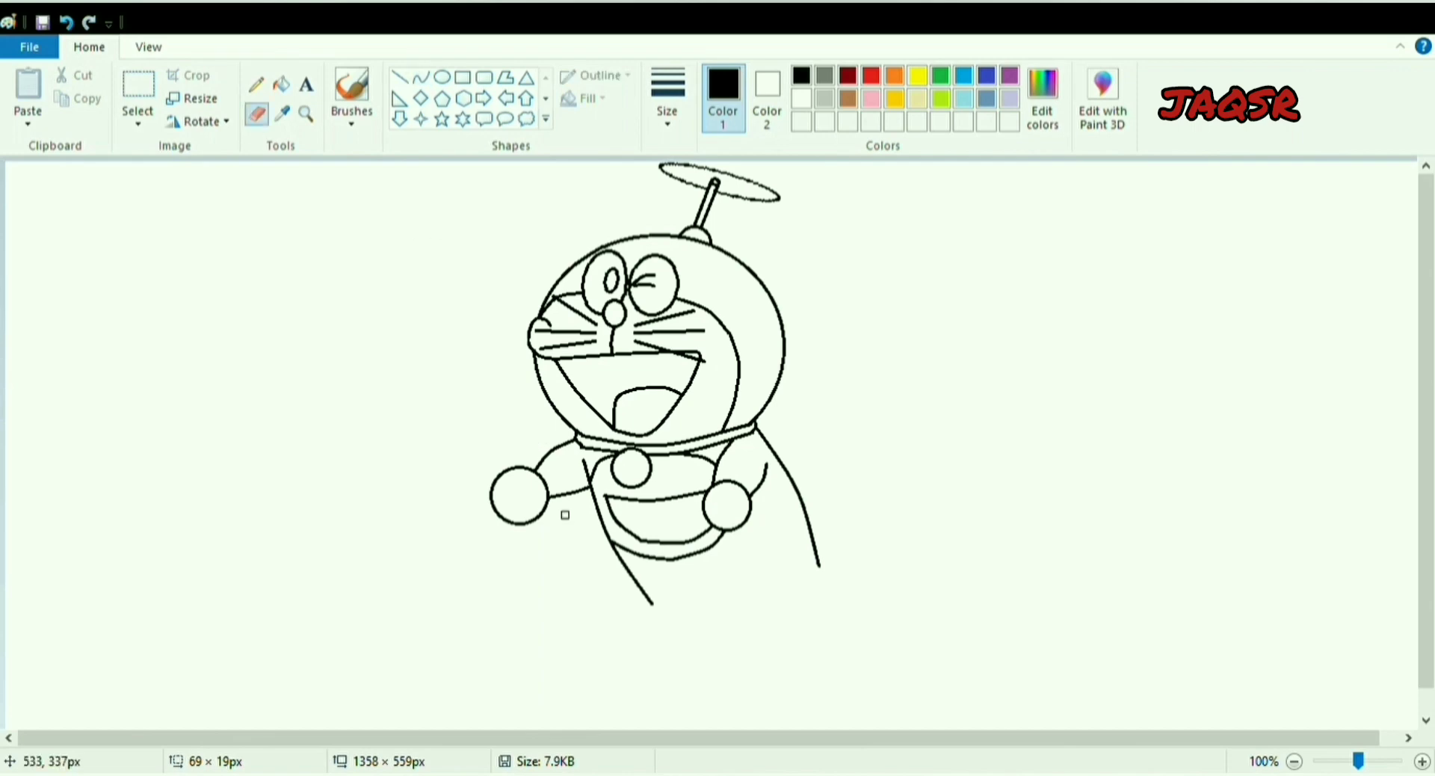
# - Replace the left body line's lower end with curves forming the body's wavy lower edge, and save the picture
pyautogui.hotkey('ctrl', 'z')
pyautogui.moveTo(619, 553)
pyautogui.mouseDown()
pyautogui.moveTo(665, 596)
pyautogui.moveTo(727, 578)
pyautogui.moveTo(719, 556)
pyautogui.moveTo(810, 519)
pyautogui.moveTo(796, 534)
pyautogui.mouseUp()
pyautogui.click(421, 80)
pyautogui.click(692, 602)
pyautogui.click(421, 80)
pyautogui.hotkey('ctrl', 's')
pyautogui.click(769, 580)
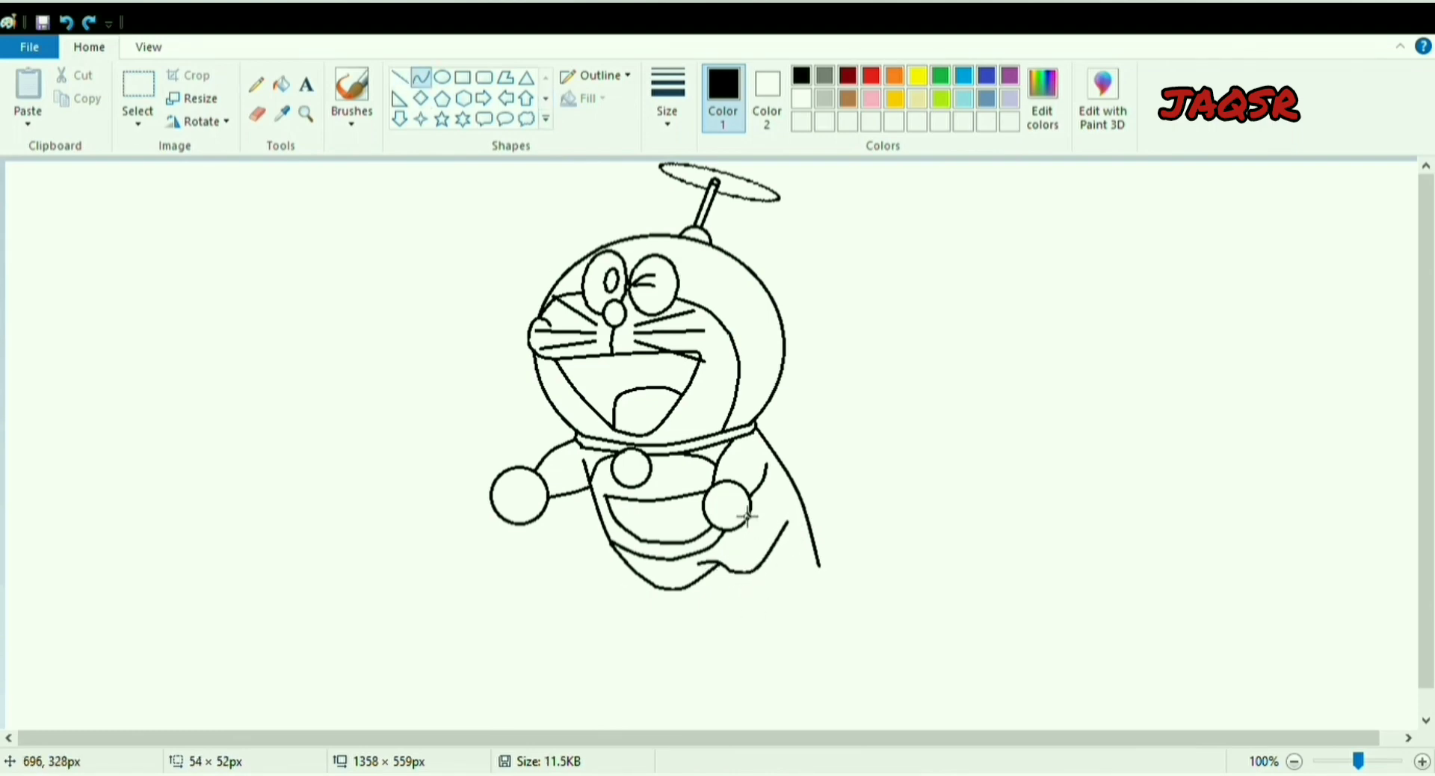
# - Erase the long right side of the body and redraw it as a shorter curve from the collar to the lower edge
pyautogui.click(257, 114)
pyautogui.click(804, 510)
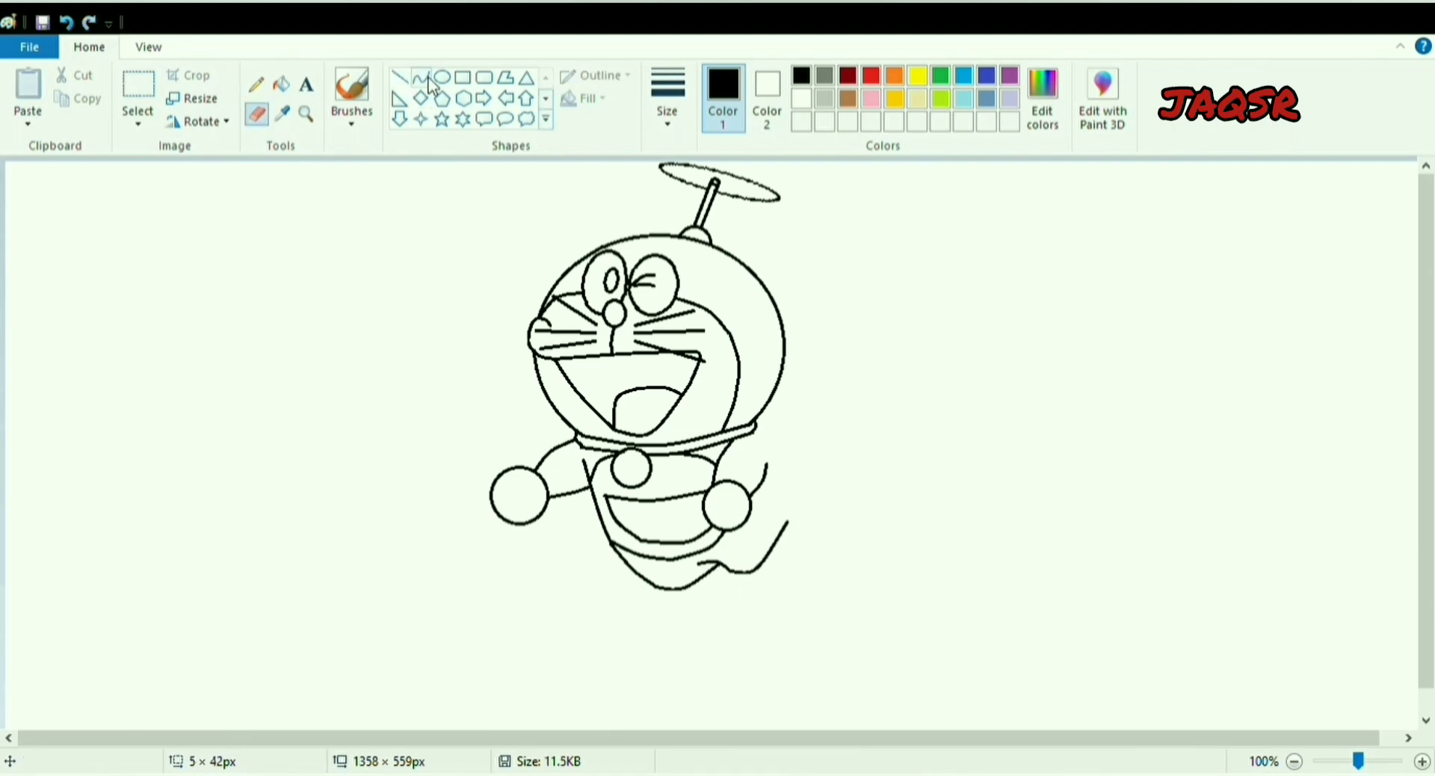
pyautogui.click(421, 77)
pyautogui.moveTo(757, 427)
pyautogui.mouseDown()
pyautogui.moveTo(801, 522)
pyautogui.moveTo(768, 556)
pyautogui.moveTo(793, 515)
pyautogui.mouseUp()
pyautogui.click(256, 114)
pyautogui.click(421, 79)
pyautogui.click(785, 537)
# - Draw the large right foot with connected curves running from the body's lower edge around to its right corner
pyautogui.click(404, 79)
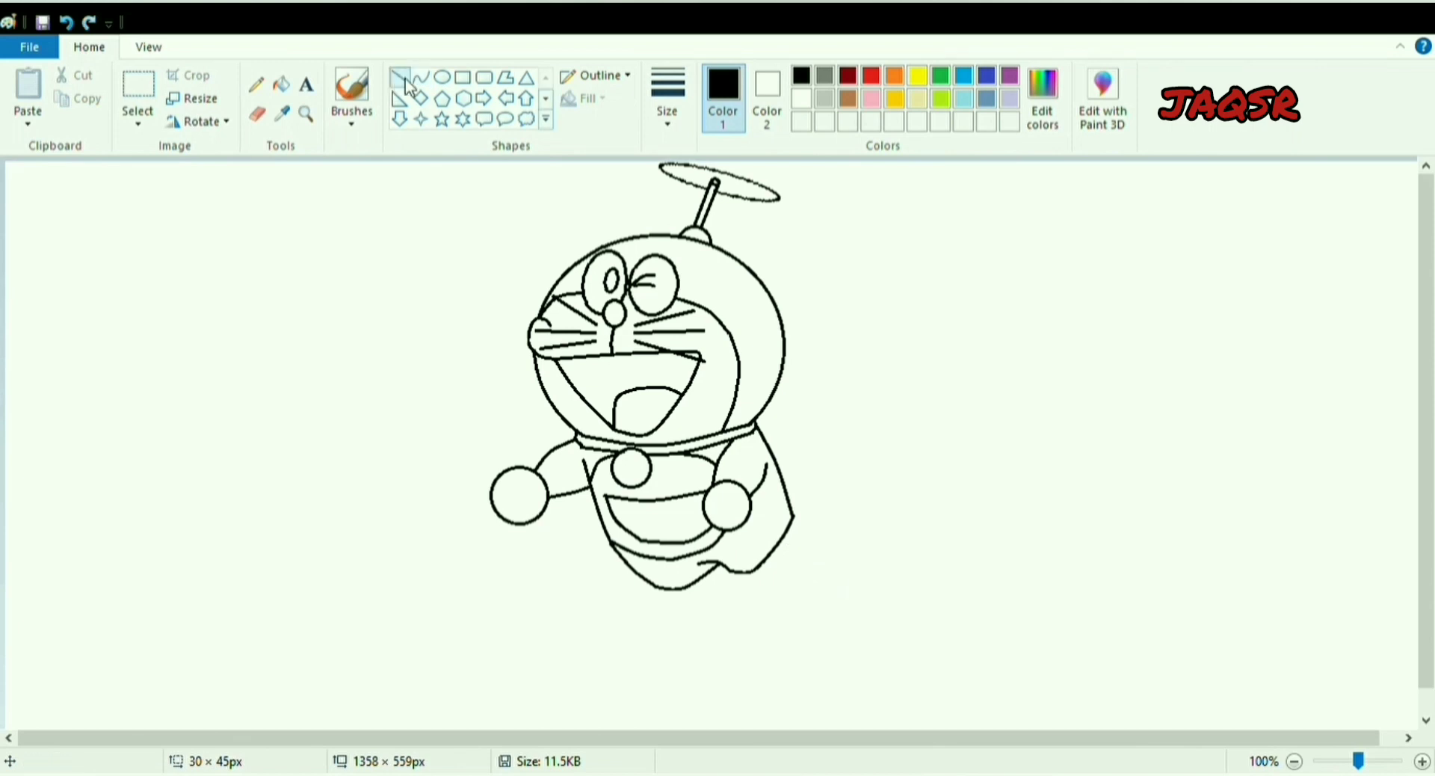
pyautogui.click(421, 77)
pyautogui.click(731, 606)
pyautogui.moveTo(732, 614)
pyautogui.mouseDown()
pyautogui.moveTo(756, 642)
pyautogui.moveTo(789, 617)
pyautogui.moveTo(781, 648)
pyautogui.mouseUp()
pyautogui.click(402, 79)
pyautogui.click(421, 78)
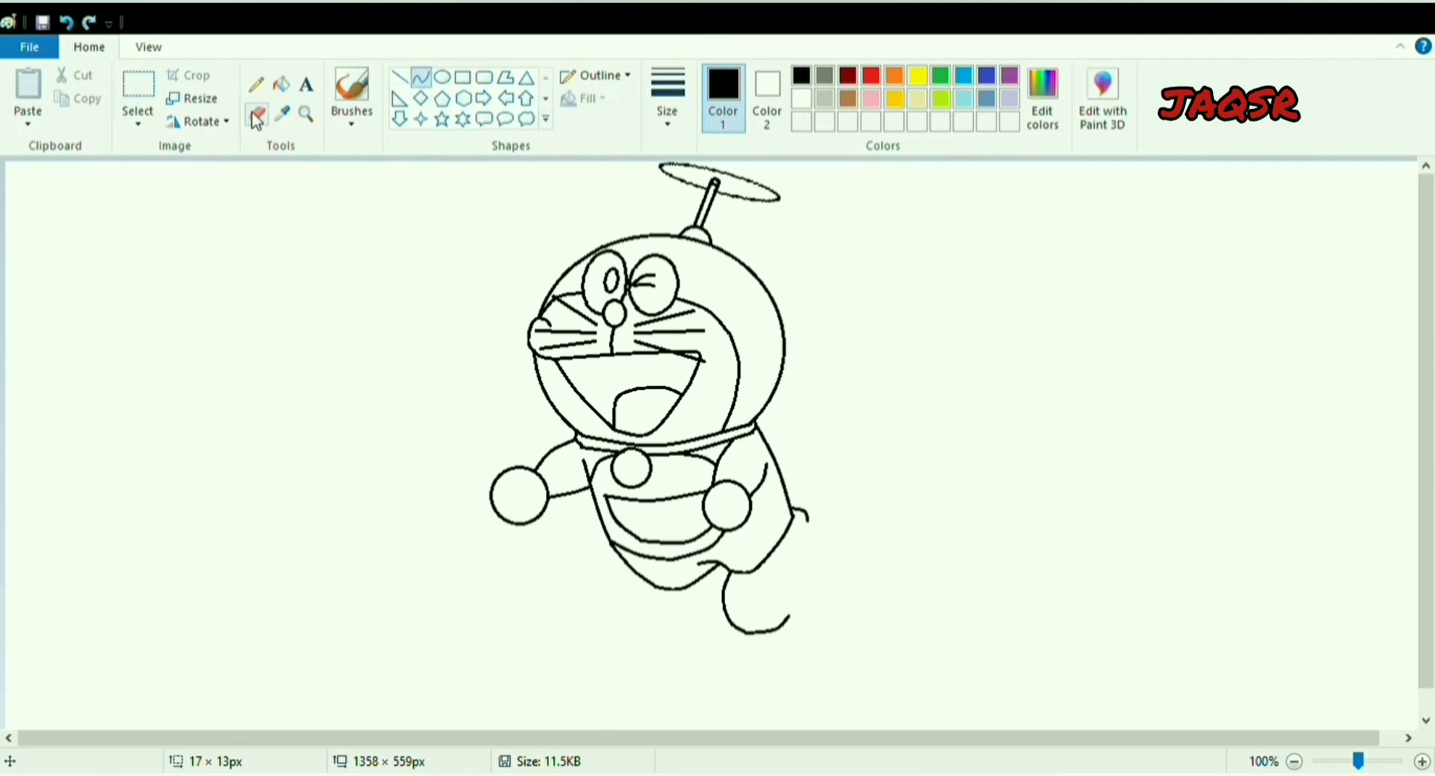
pyautogui.click(421, 77)
pyautogui.moveTo(794, 624)
pyautogui.mouseDown()
pyautogui.moveTo(813, 562)
pyautogui.moveTo(812, 602)
pyautogui.moveTo(807, 513)
pyautogui.mouseUp()
pyautogui.click(421, 77)
pyautogui.click(819, 540)
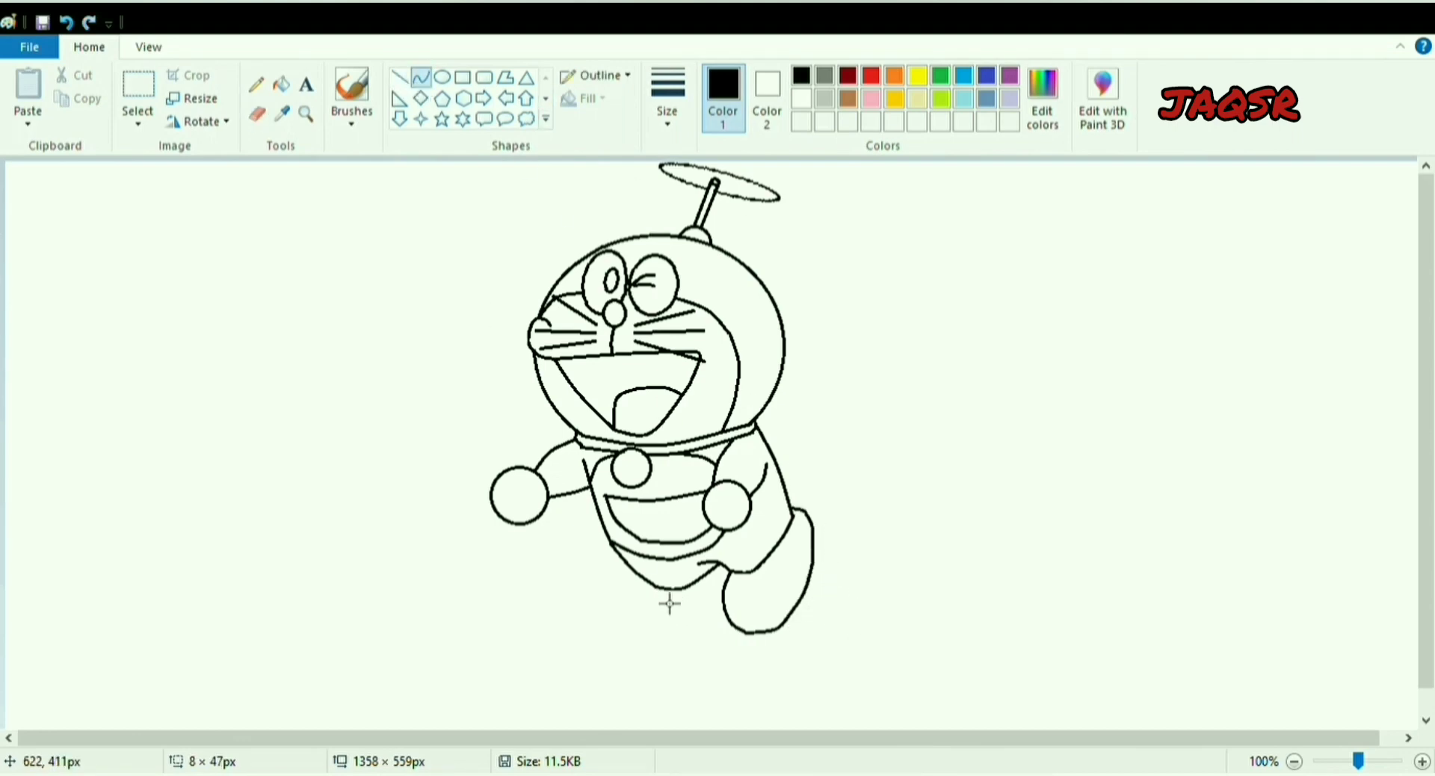
# - Draw the smaller left foot below the body with curves, and add a round tail at the body's right side
pyautogui.moveTo(647, 619); pyautogui.dragTo(723, 602)
pyautogui.click(419, 79)
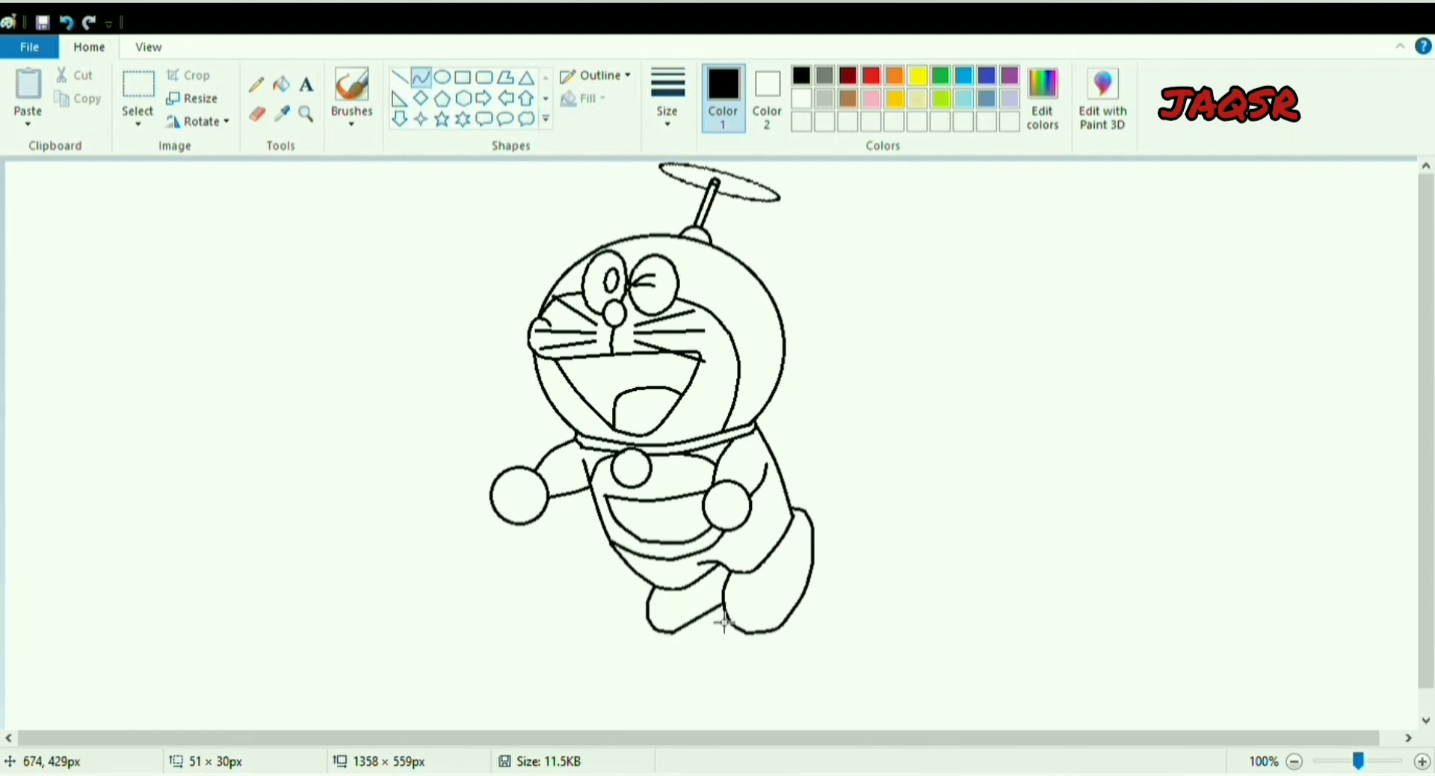
pyautogui.click(705, 625)
pyautogui.click(442, 77)
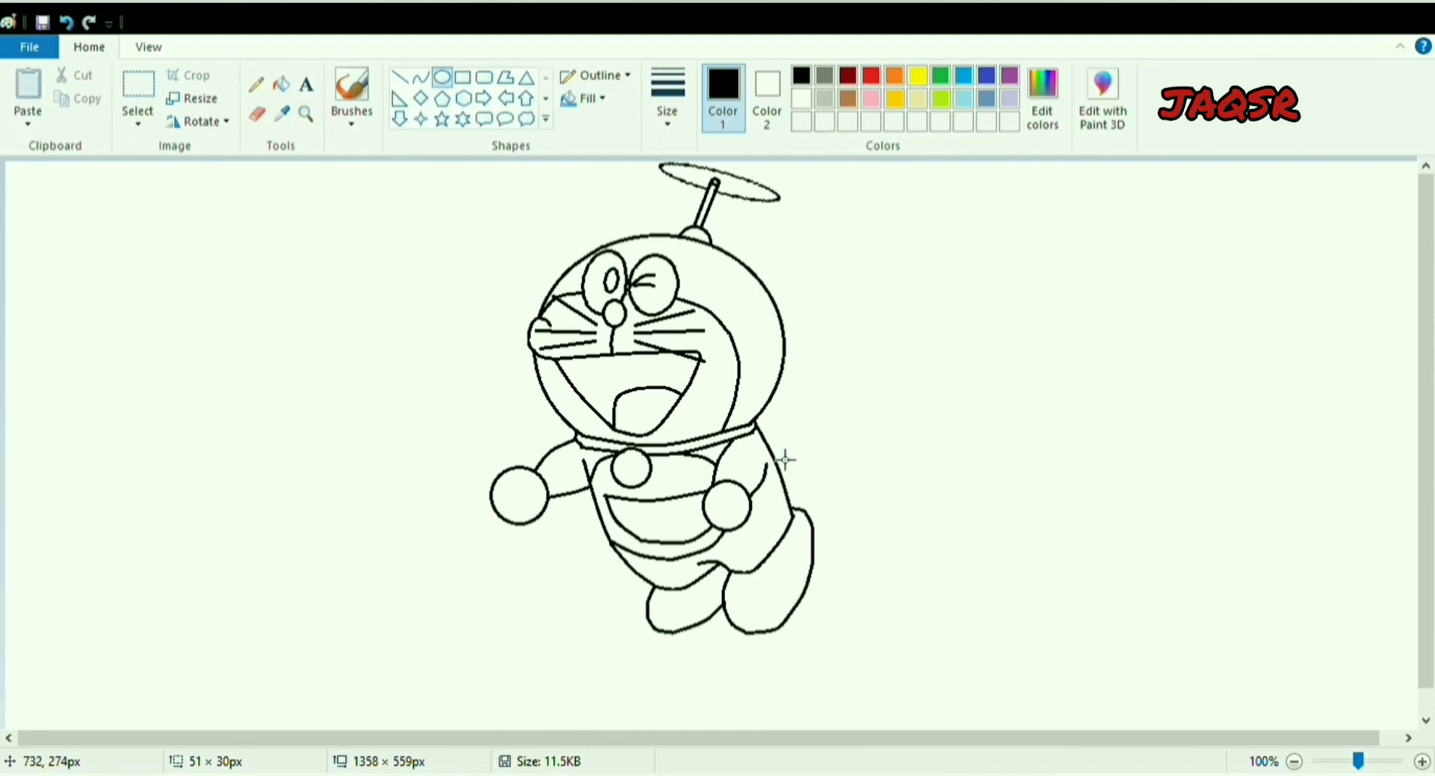
pyautogui.moveTo(772, 464); pyautogui.dragTo(809, 465)
# - Erase the tongue's straight left edge and redraw it as a rounded curve
pyautogui.click(257, 113)
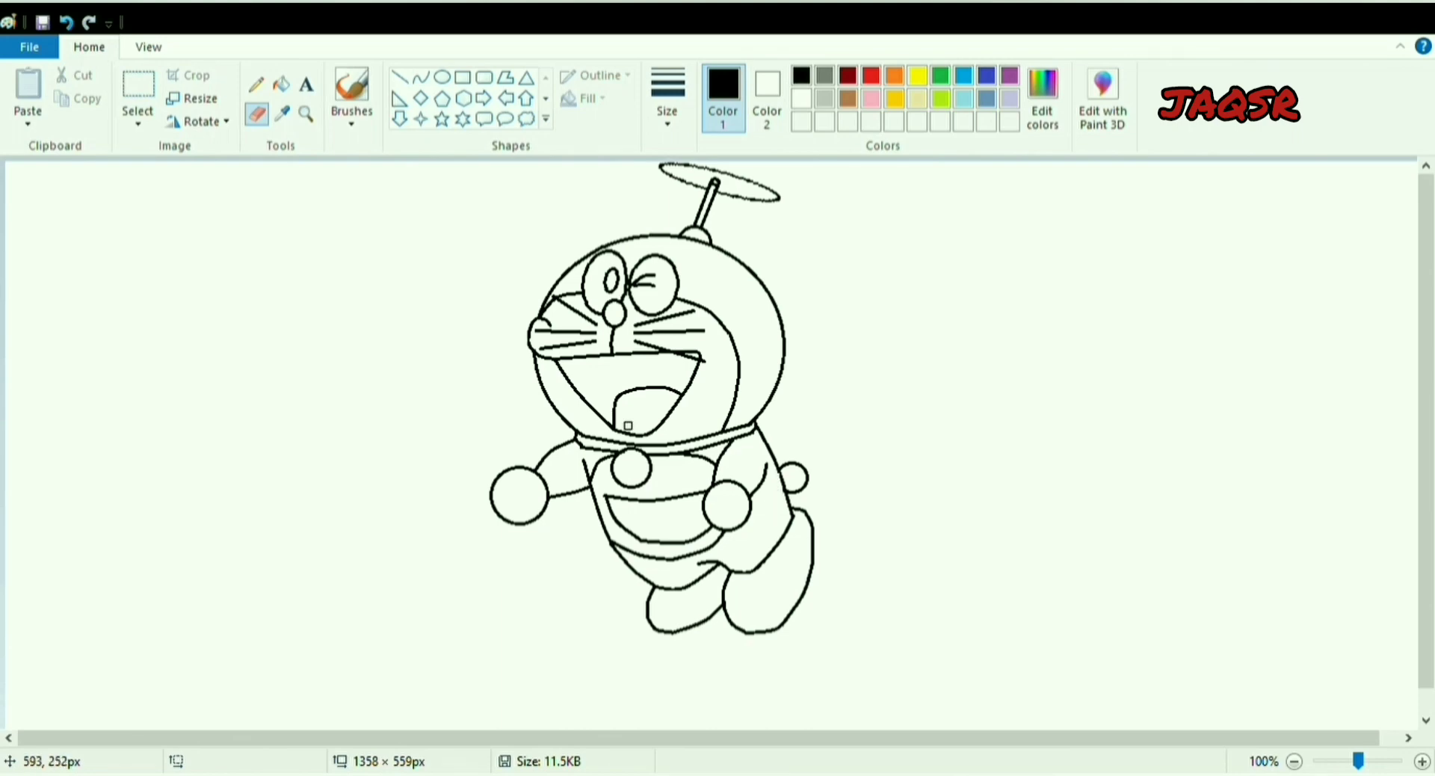
pyautogui.moveTo(618, 422); pyautogui.dragTo(617, 408)
pyautogui.moveTo(613, 394); pyautogui.dragTo(619, 422)
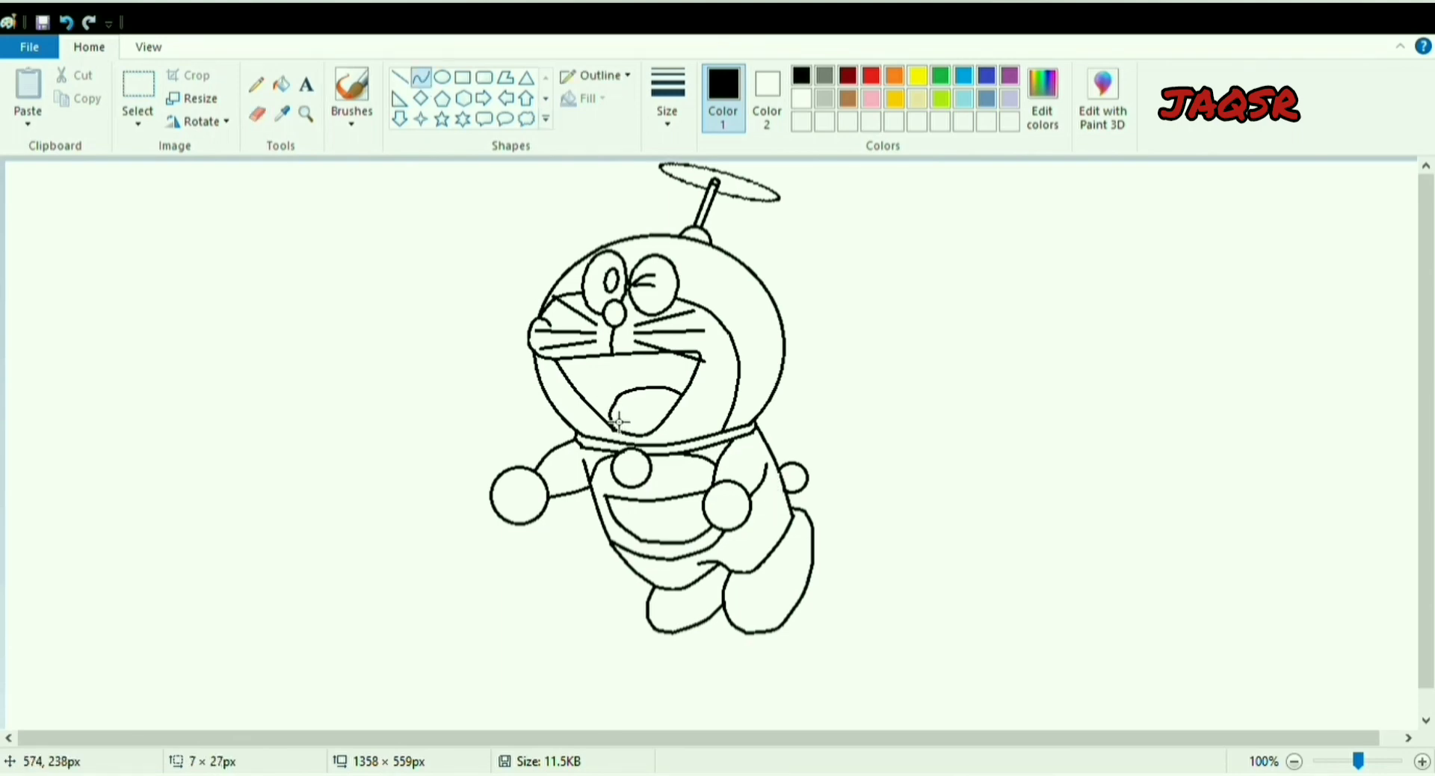
pyautogui.click(256, 113)
# - Detail the bell with a curved double band, a small round hole and a short line below it
pyautogui.click(421, 77)
pyautogui.moveTo(613, 464)
pyautogui.mouseDown()
pyautogui.moveTo(660, 475)
pyautogui.moveTo(632, 487)
pyautogui.mouseUp()
pyautogui.click(633, 468)
pyautogui.click(422, 79)
pyautogui.click(442, 76)
pyautogui.click(400, 77)
# - Draw short curved motion strokes inside the propeller ellipse on both sides of the shaft
pyautogui.click(421, 78)
pyautogui.click(66, 22)
pyautogui.moveTo(704, 179); pyautogui.dragTo(747, 196)
pyautogui.click(420, 78)
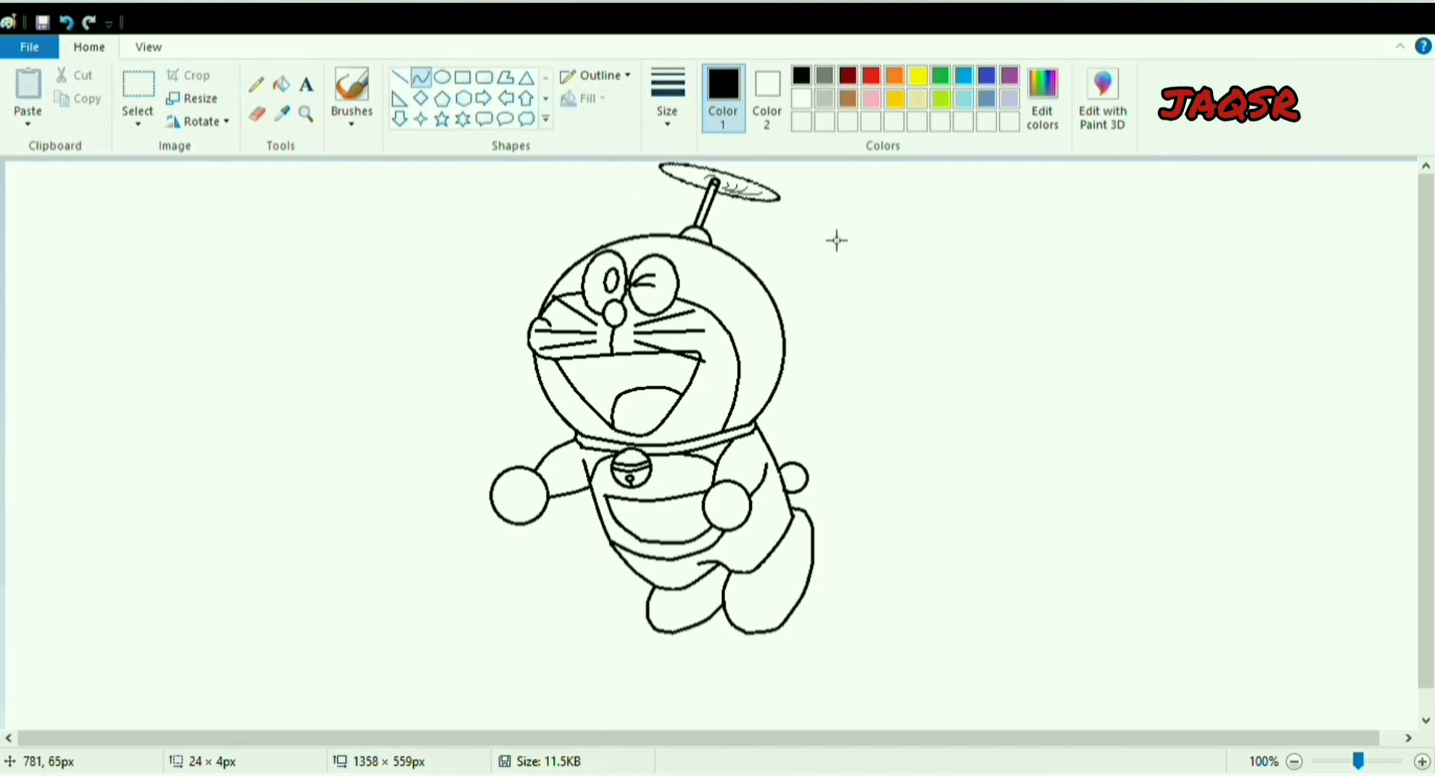
pyautogui.click(420, 77)
pyautogui.moveTo(698, 173); pyautogui.dragTo(710, 179)
pyautogui.click(421, 78)
pyautogui.moveTo(695, 172); pyautogui.dragTo(674, 174)
# - Fill the propeller's shaft and base and the bell with yellow
pyautogui.click(281, 85)
pyautogui.click(917, 84)
pyautogui.click(705, 206)
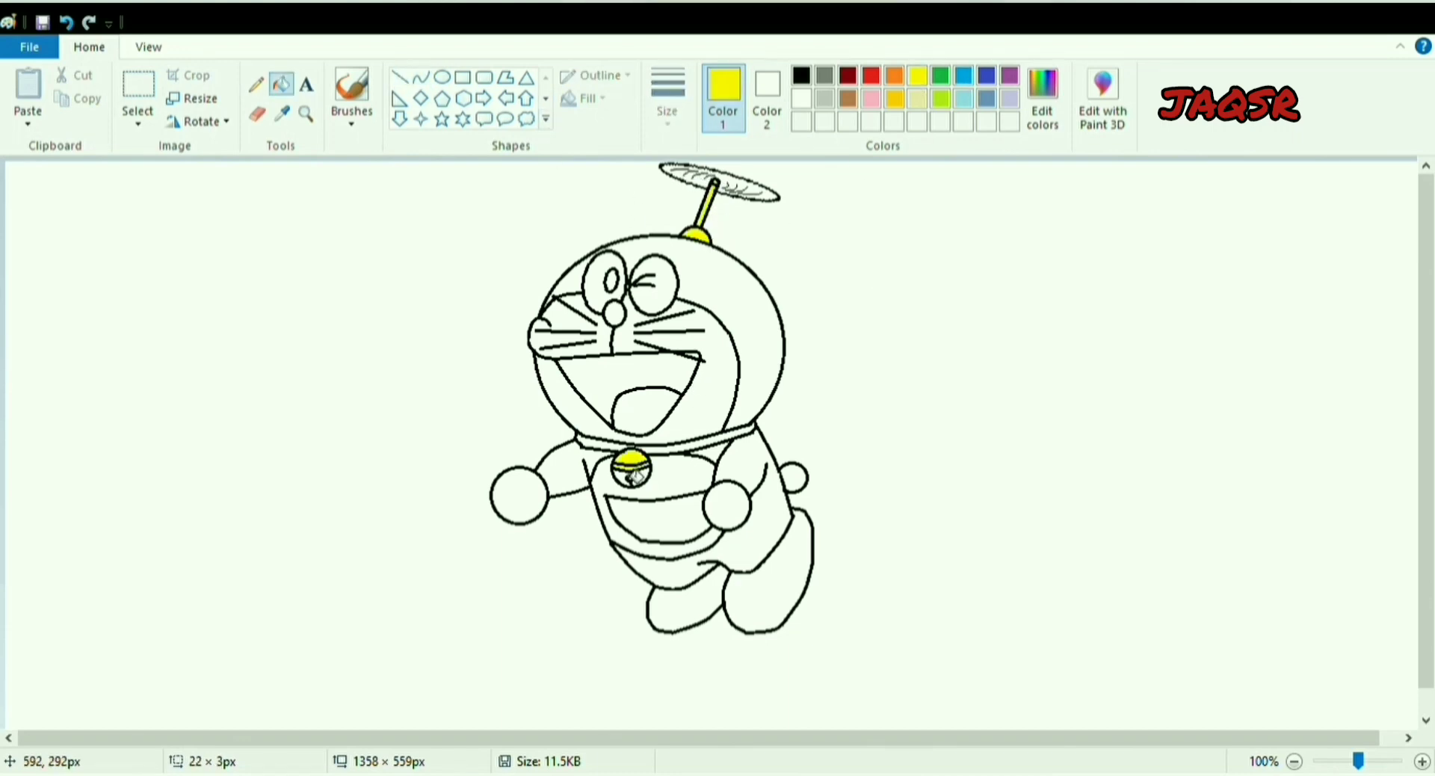
pyautogui.click(634, 476)
# - Fill the outer head, the arms and the body with light turquoise
pyautogui.click(964, 98)
pyautogui.click(755, 337)
pyautogui.click(568, 280)
pyautogui.click(751, 460)
pyautogui.click(568, 471)
# - Fill the mouth, the collar, the tail and the nose with red
pyautogui.click(871, 79)
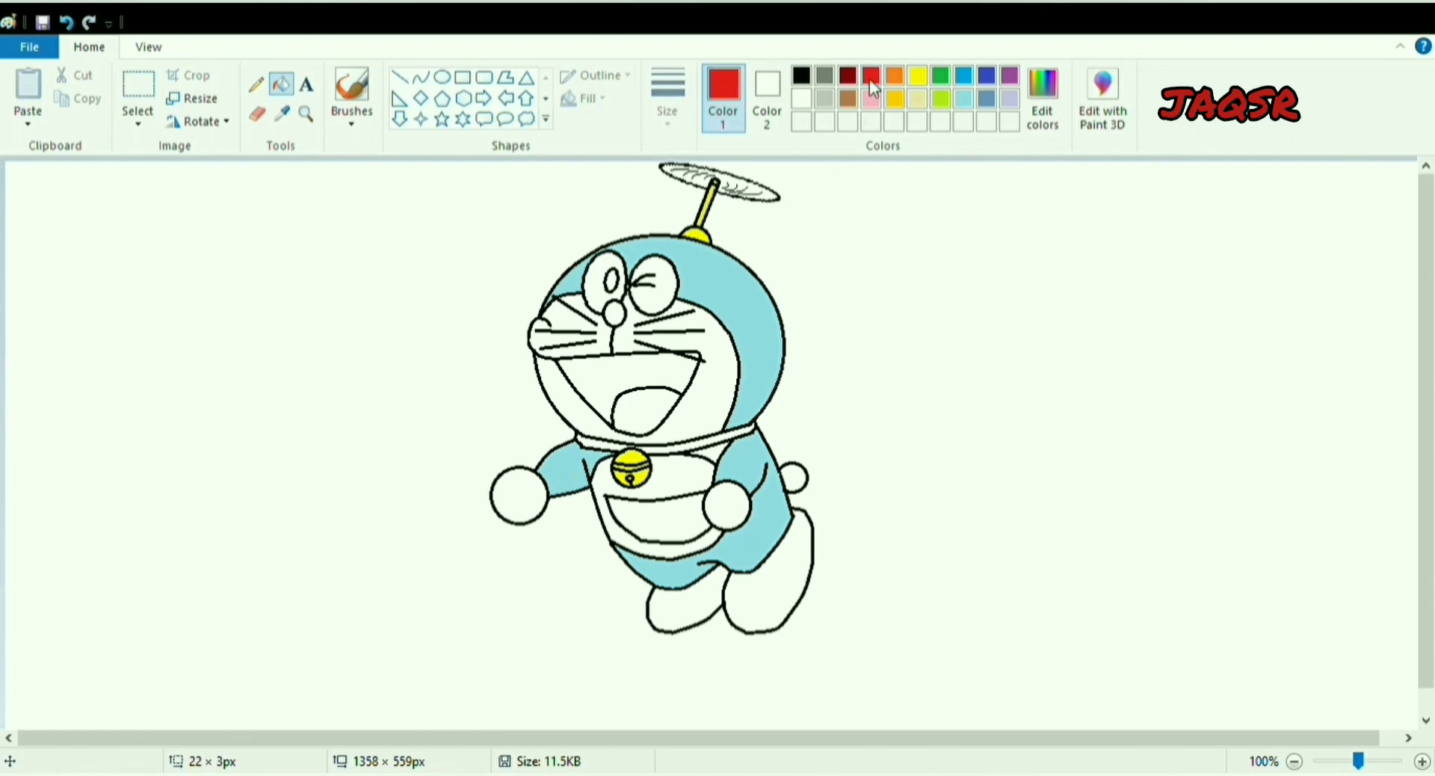
pyautogui.click(630, 380)
pyautogui.click(695, 356)
pyautogui.click(684, 449)
pyautogui.click(624, 448)
pyautogui.click(796, 479)
pyautogui.click(615, 315)
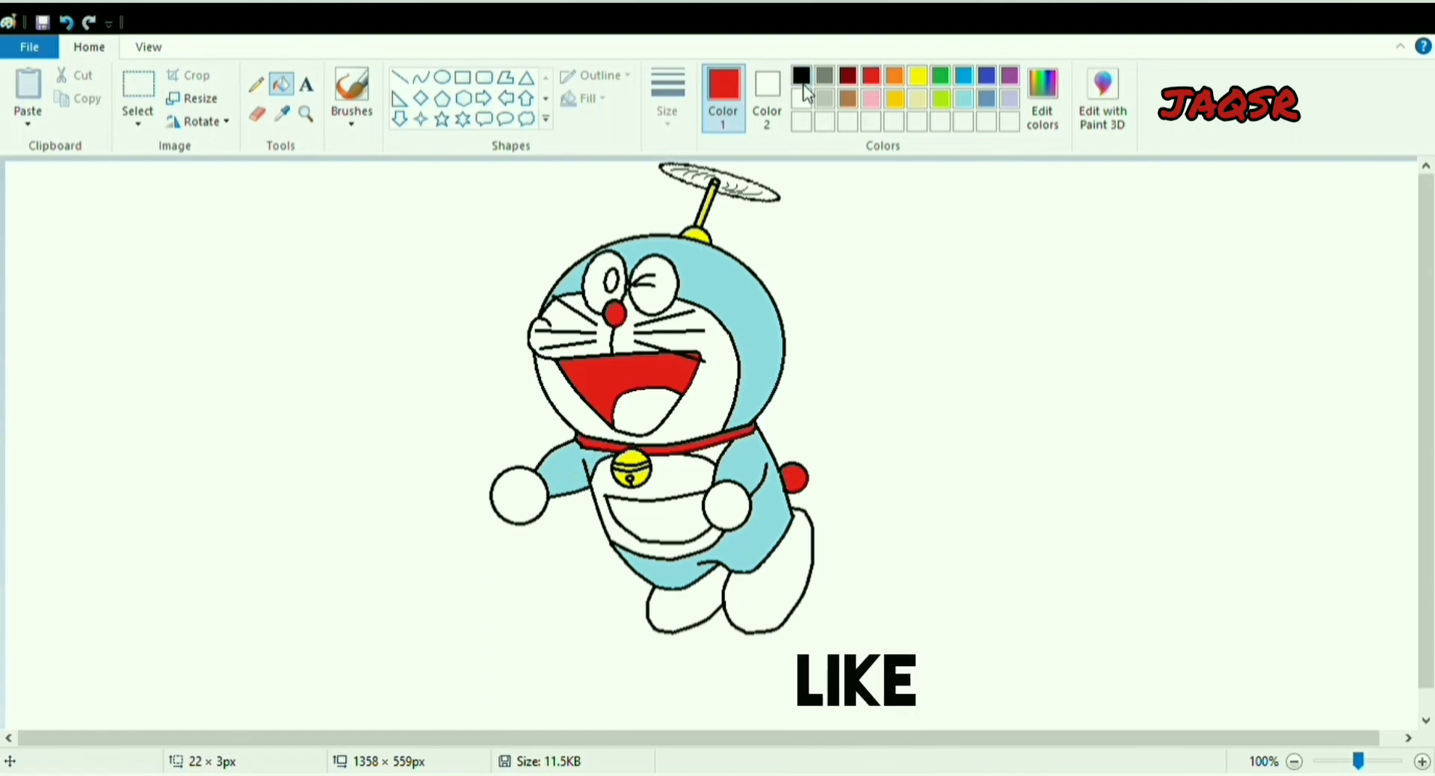
# - Fill the open eye's pupil with black and the tongue with orange
pyautogui.click(801, 75)
pyautogui.click(611, 282)
pyautogui.click(895, 75)
pyautogui.click(644, 411)
# - Add small white ellipse highlights to the pupil and the nose, and fill the nose highlight with white
pyautogui.click(801, 99)
pyautogui.click(441, 77)
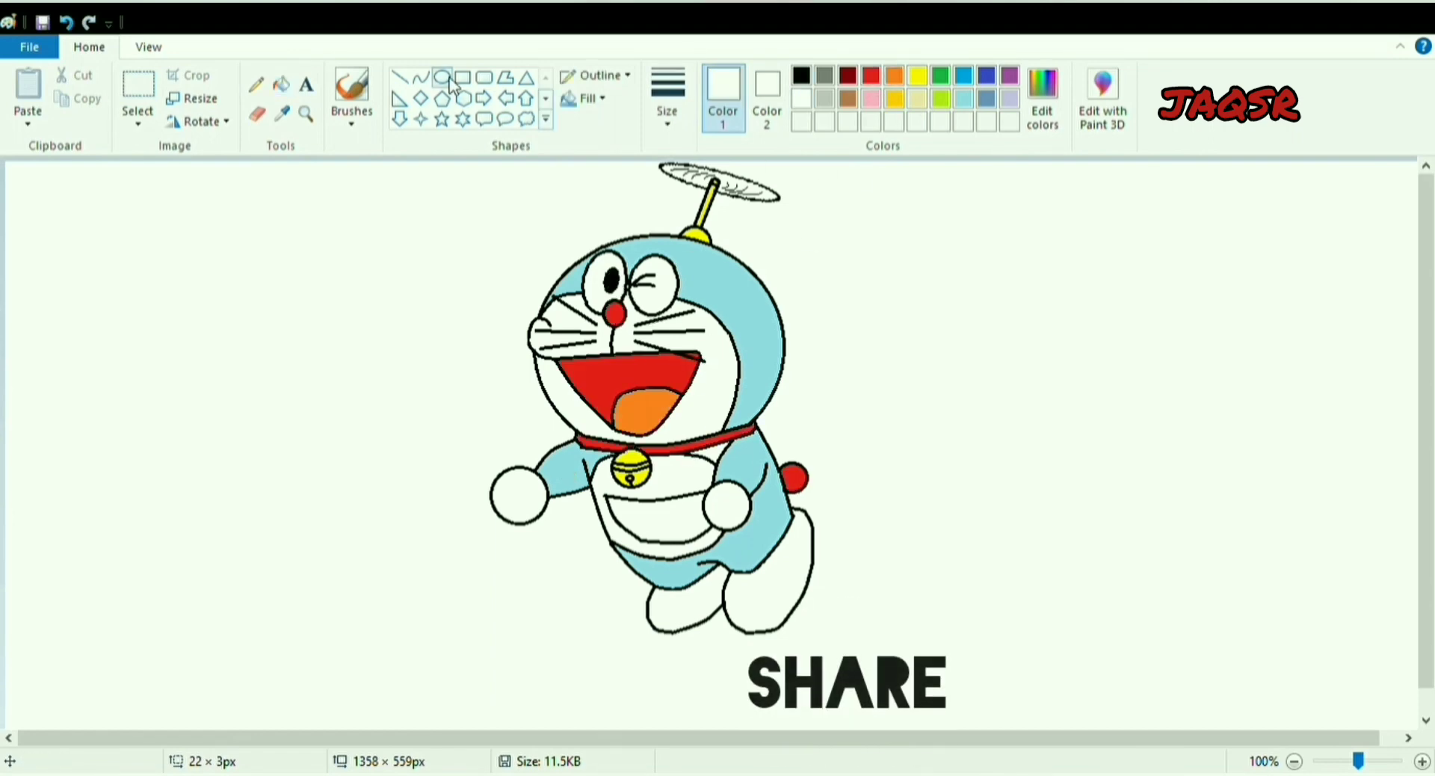
pyautogui.click(903, 343)
pyautogui.moveTo(611, 305)
pyautogui.mouseDown()
pyautogui.moveTo(620, 314)
pyautogui.moveTo(616, 284)
pyautogui.mouseUp()
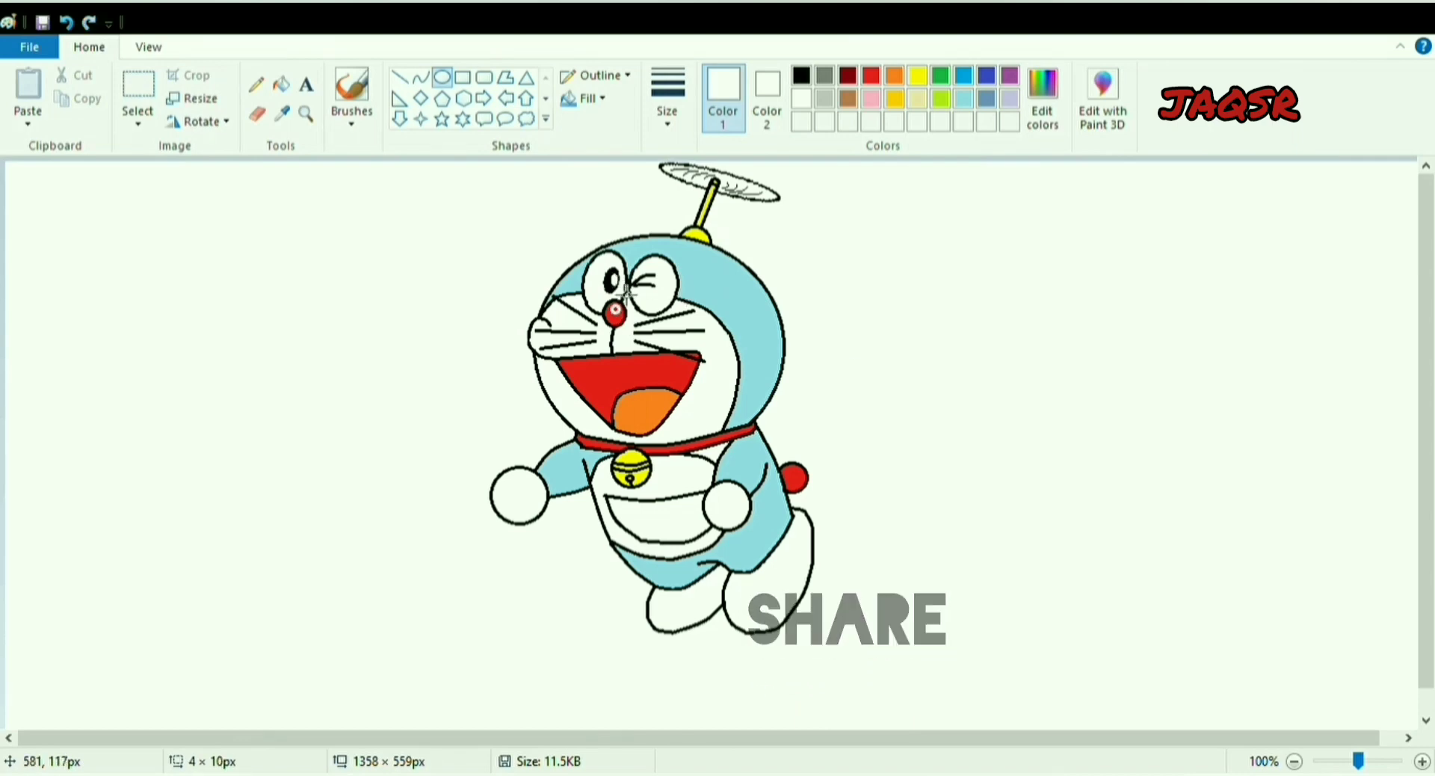
pyautogui.click(281, 84)
pyautogui.click(615, 309)
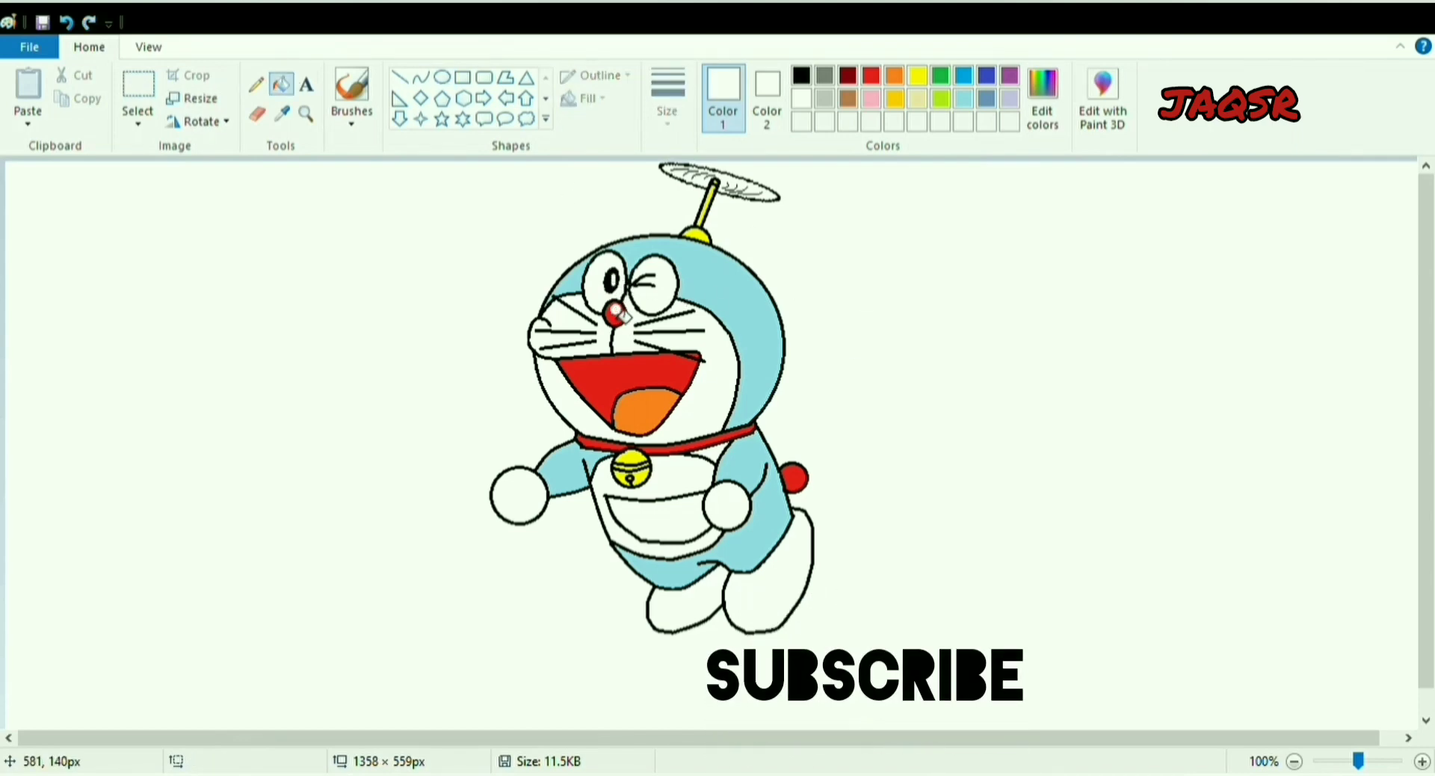
# - Fill the background with lavender and recolour the outer head, arms and body with the darker turquoise
pyautogui.click(1009, 99)
pyautogui.click(919, 294)
pyautogui.click(963, 75)
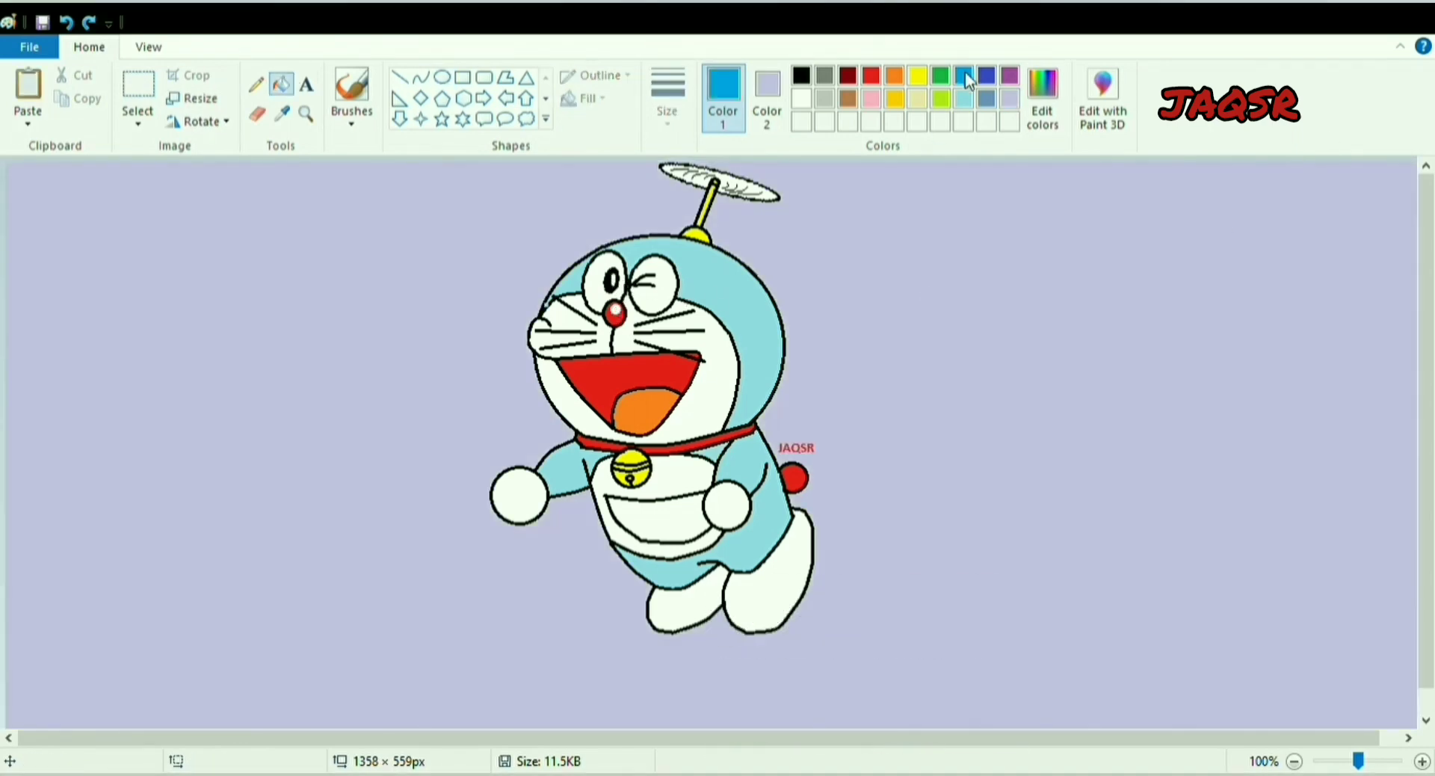
pyautogui.click(754, 329)
pyautogui.click(567, 283)
pyautogui.click(572, 469)
pyautogui.click(720, 471)
pyautogui.click(774, 553)
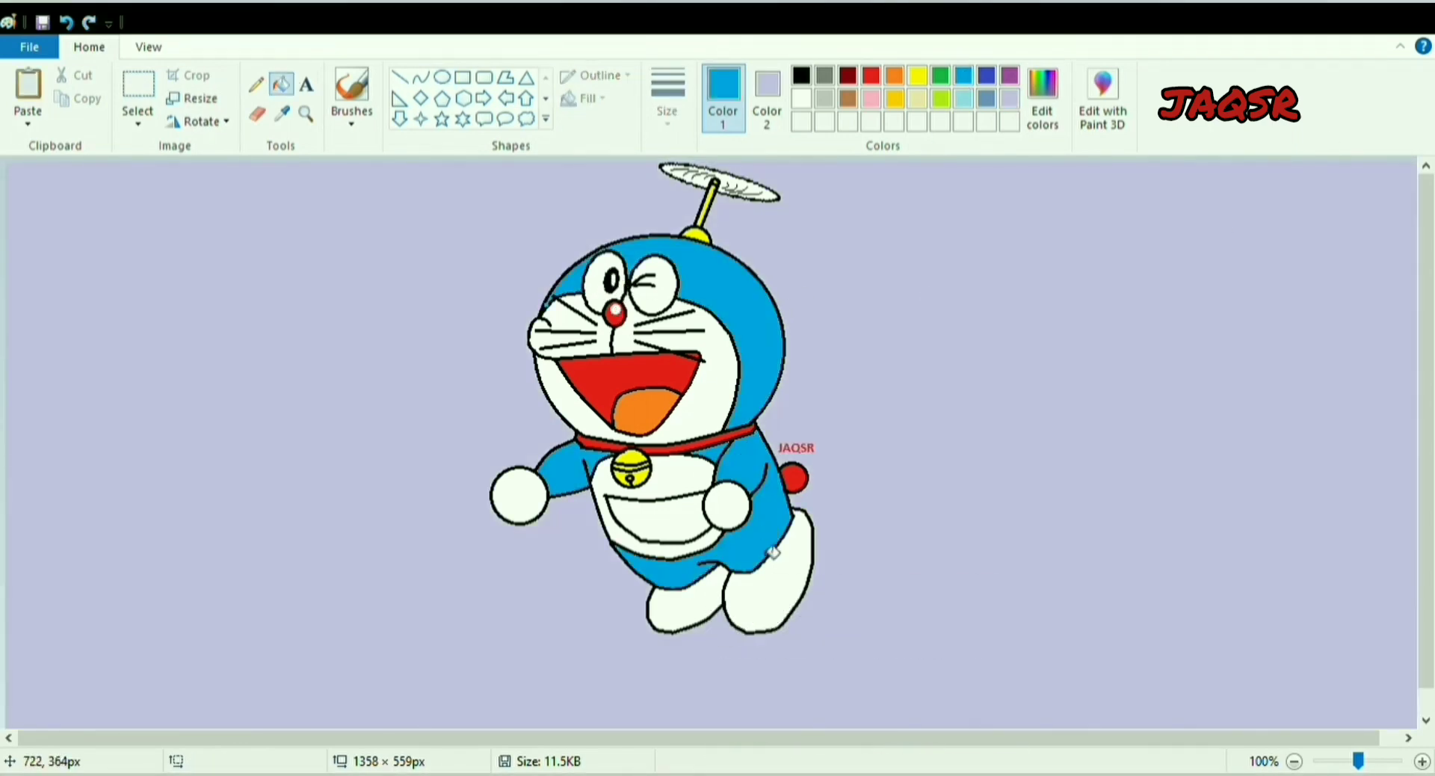